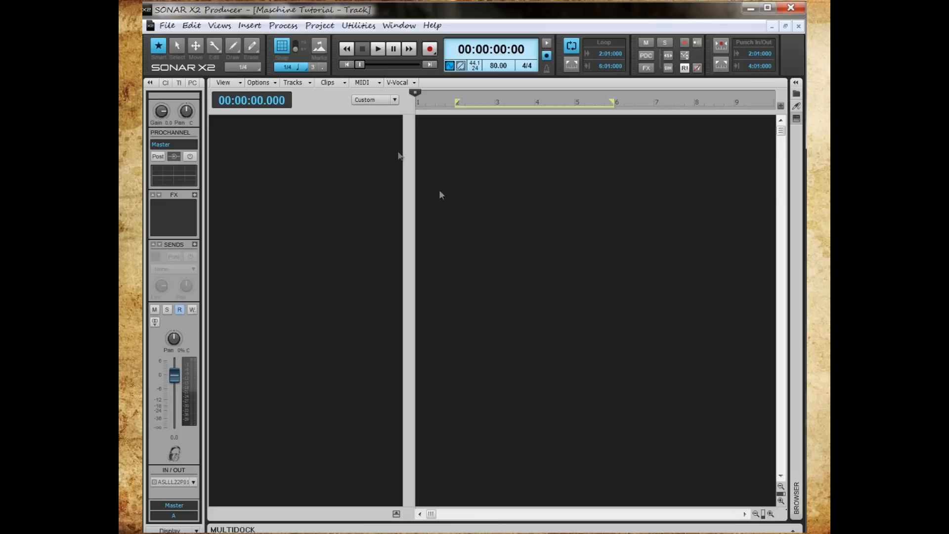
- Insert the Maschine soft synth from the Drums category of My Synths into the empty project
{"action": "left_click", "coordinate": [248, 26]}
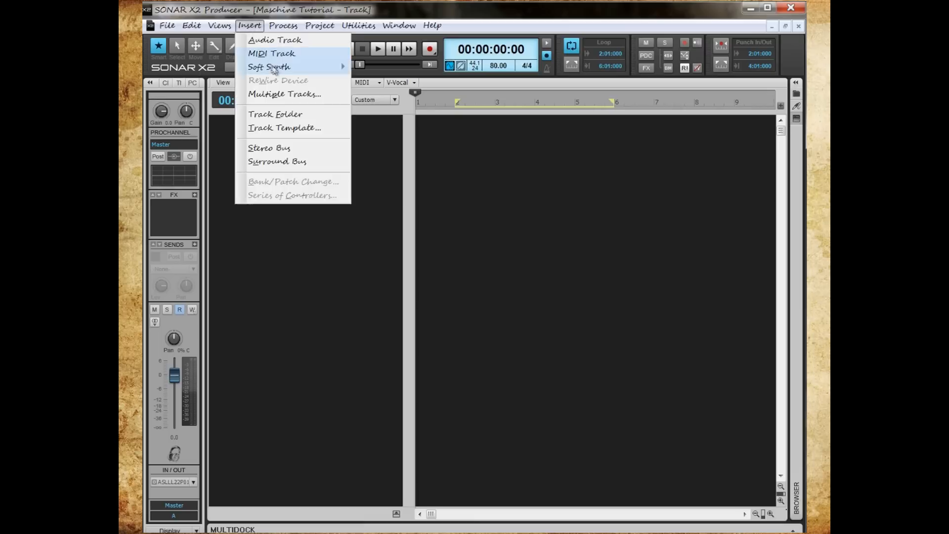
{"action": "mouse_move", "coordinate": [274, 71]}
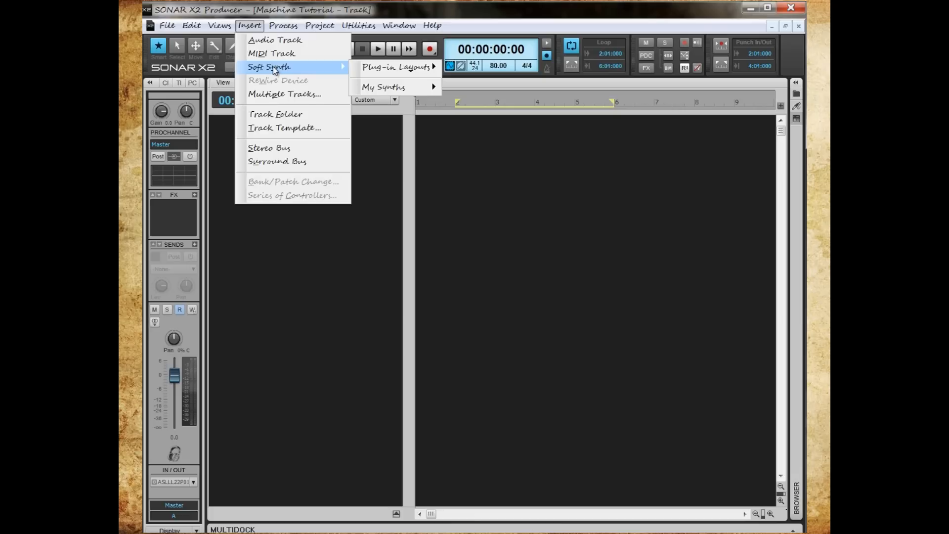
{"action": "mouse_move", "coordinate": [385, 90]}
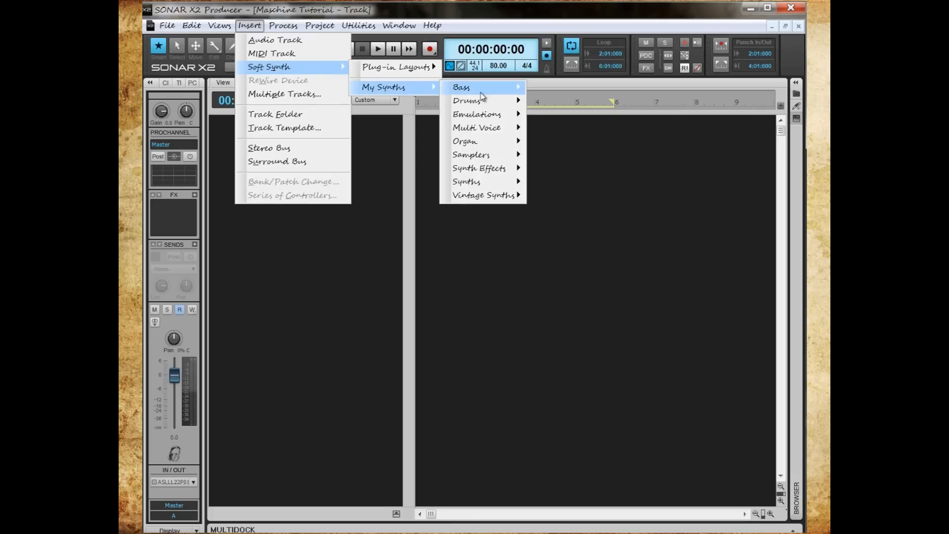
{"action": "mouse_move", "coordinate": [481, 101]}
{"action": "left_click", "coordinate": [577, 110]}
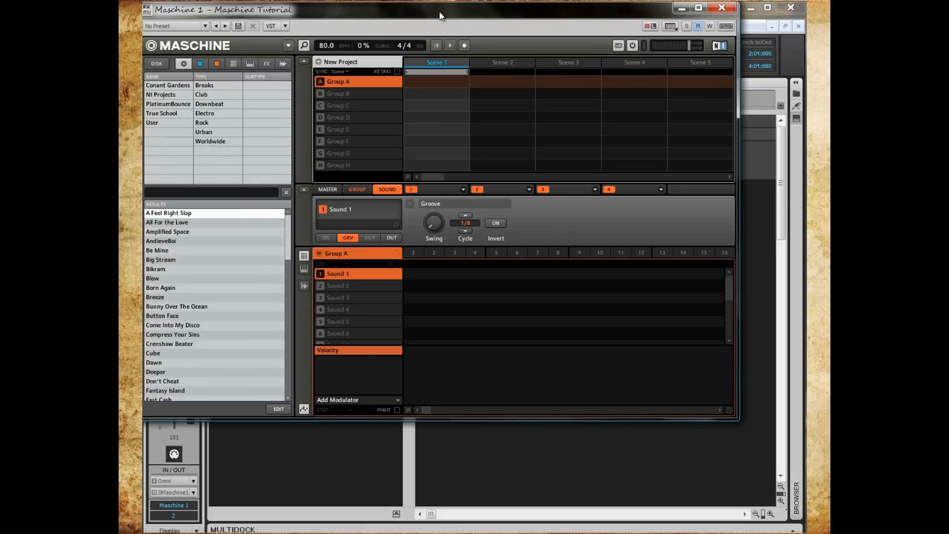
- Dock the floating Maschine plug-in window in the MultiDock and collapse the dock to free the track view
{"action": "left_click_drag", "start_coordinate": [441, 16], "coordinate": [527, 531]}
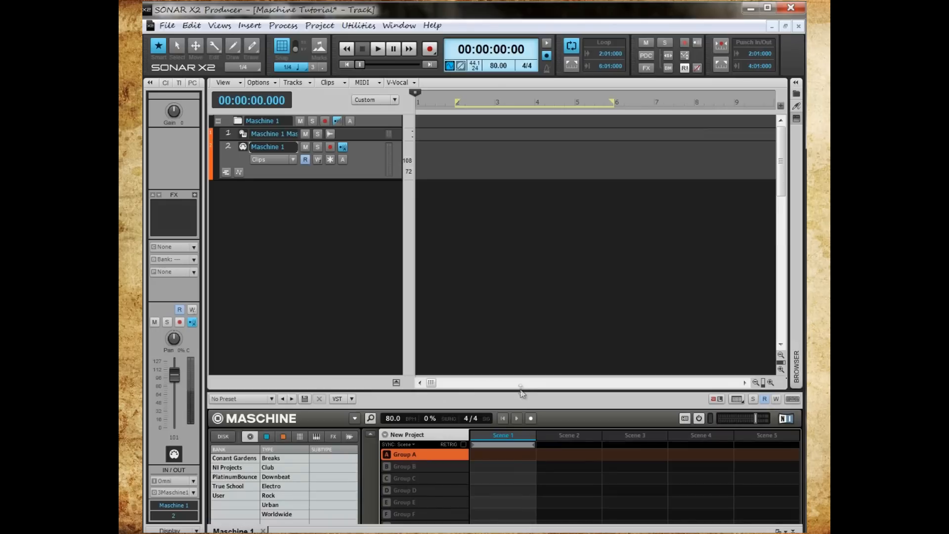
{"action": "double_click", "coordinate": [510, 182]}
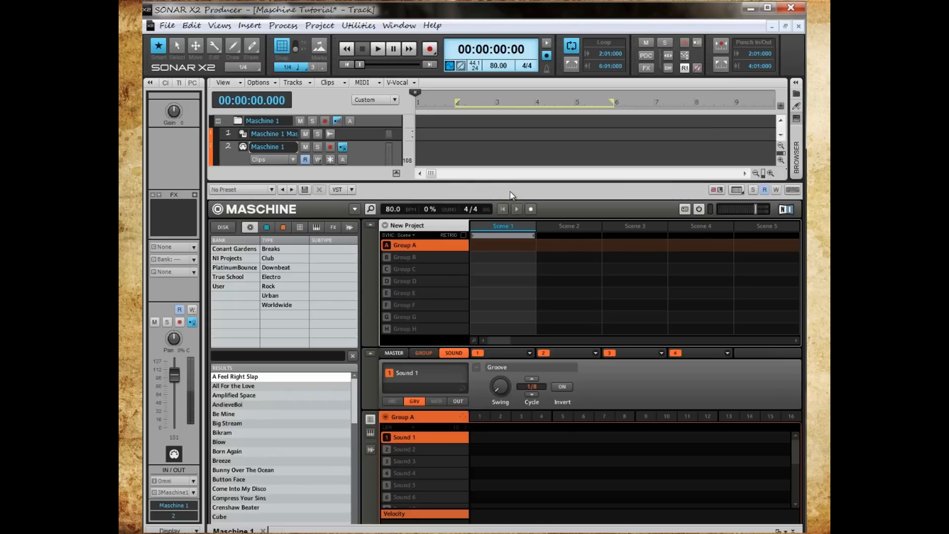
{"action": "double_click", "coordinate": [510, 193]}
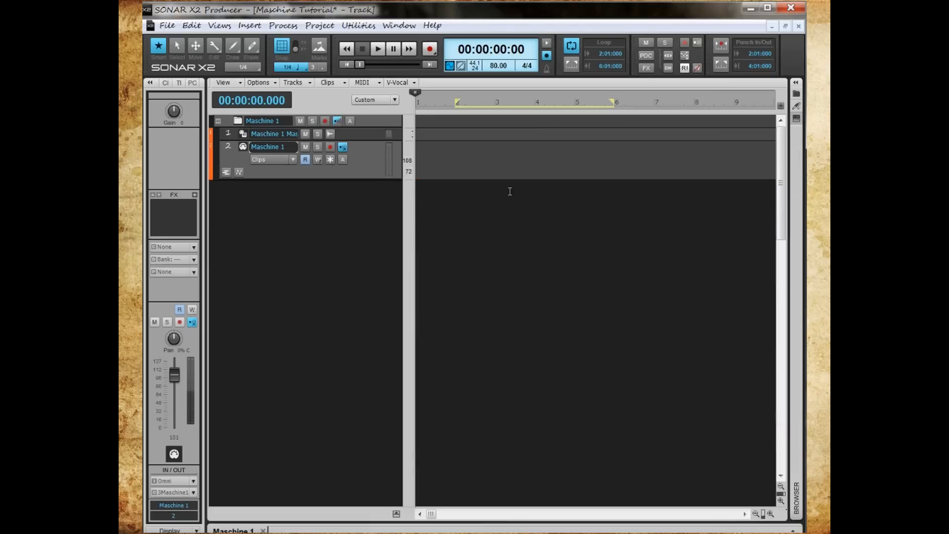
- Show the synth rack in the browser and enable MIDI output for the Maschine 1 synth
{"action": "key", "text": "b"}
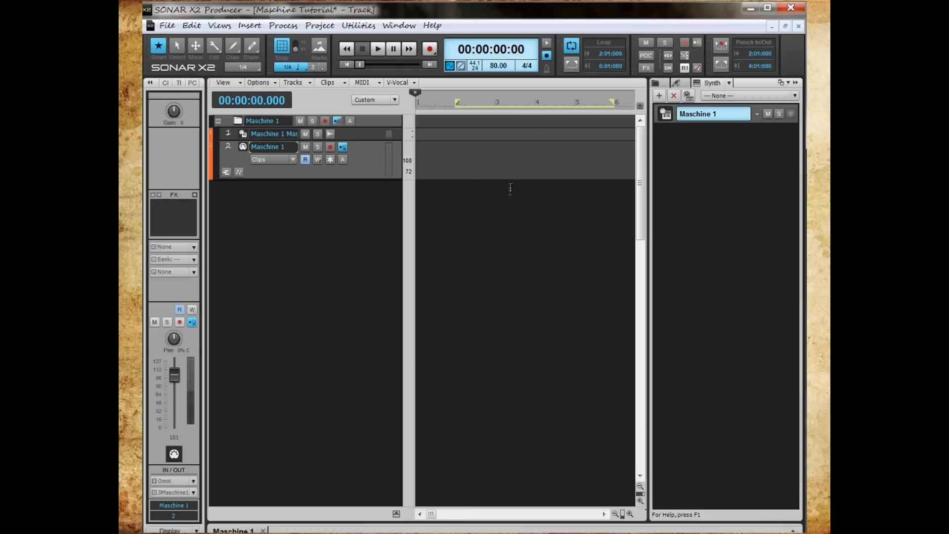
{"action": "left_click", "coordinate": [757, 120]}
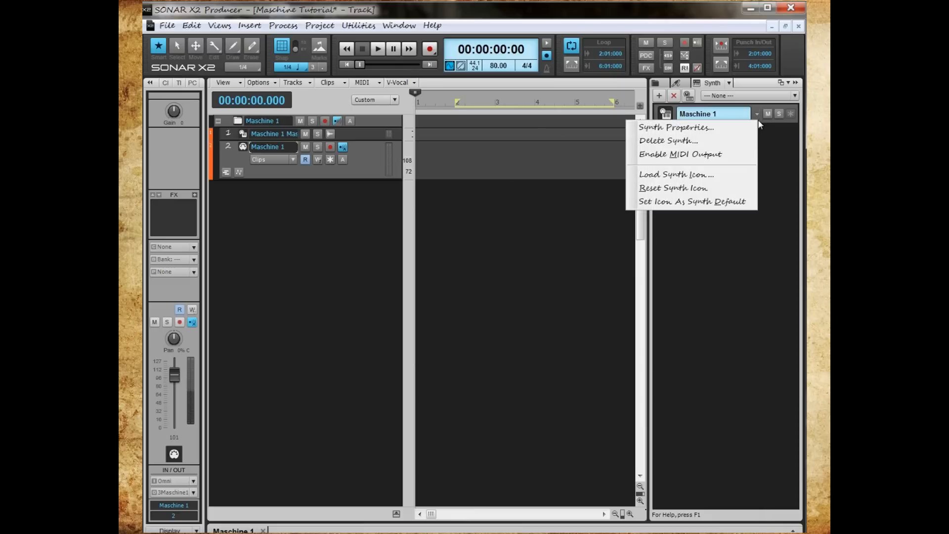
{"action": "left_click", "coordinate": [736, 159]}
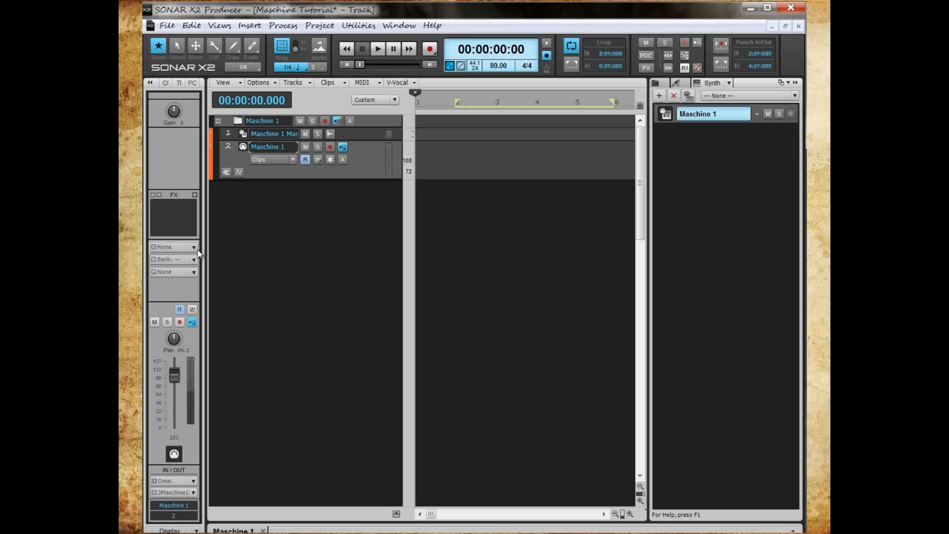
- Set the Maschine MIDI track's input to All Inputs, MIDI Omni, and its output to 3-Maschine 1
{"action": "left_click", "coordinate": [194, 482]}
{"action": "mouse_move", "coordinate": [244, 404]}
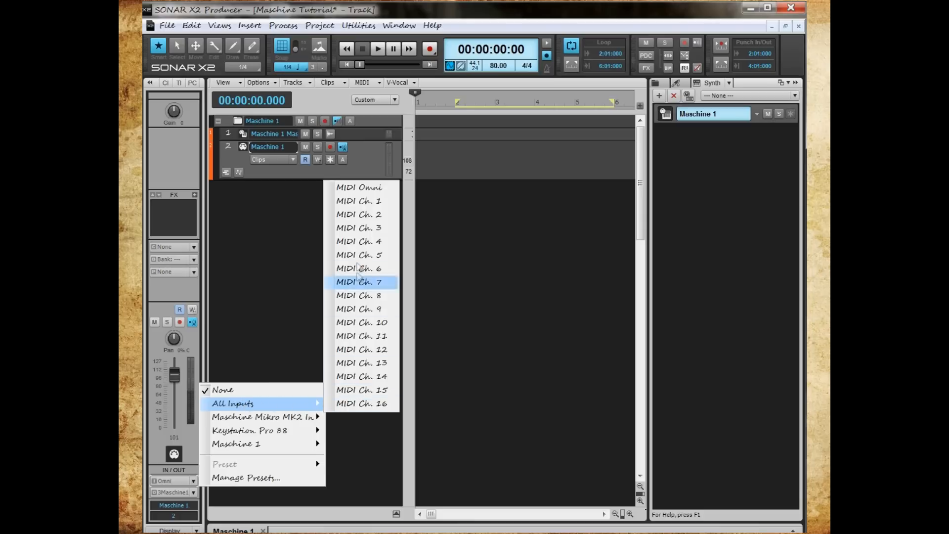
{"action": "left_click", "coordinate": [366, 188]}
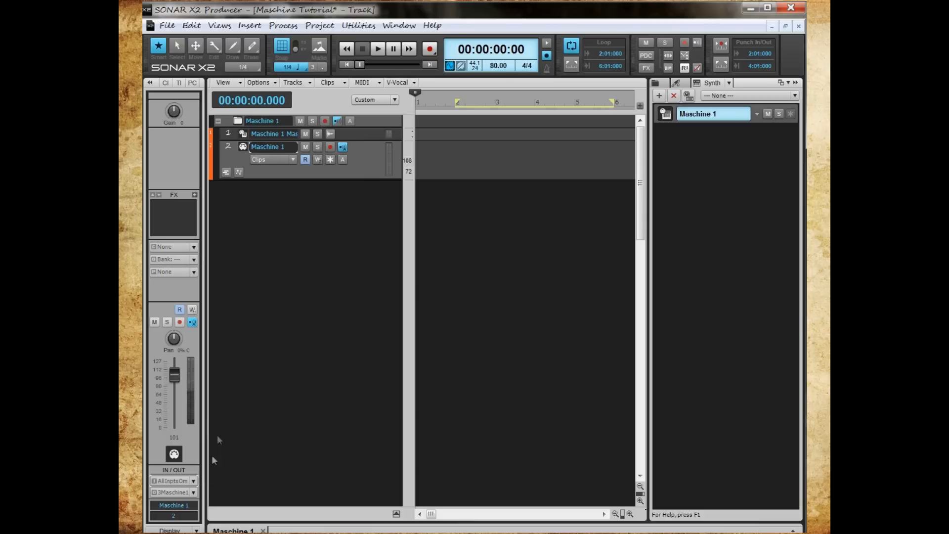
{"action": "left_click", "coordinate": [194, 492]}
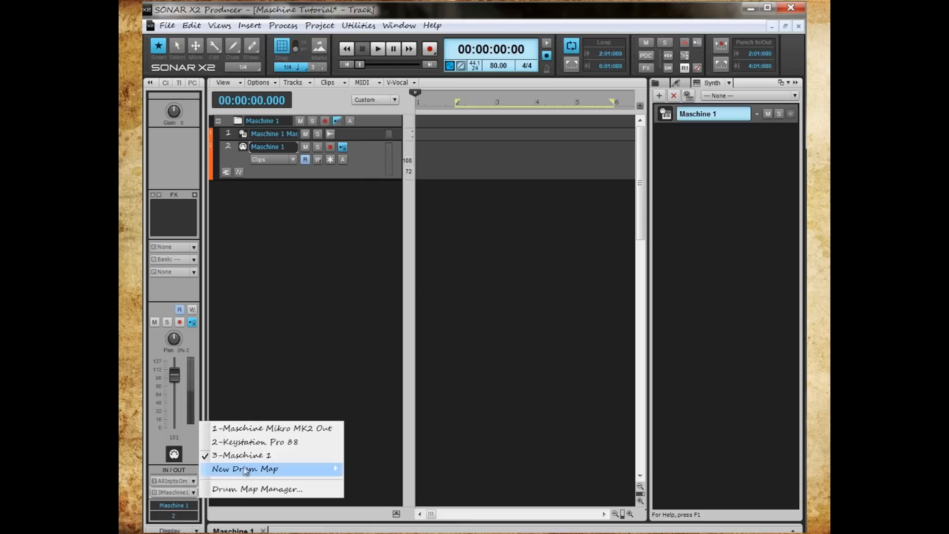
{"action": "left_click", "coordinate": [250, 455]}
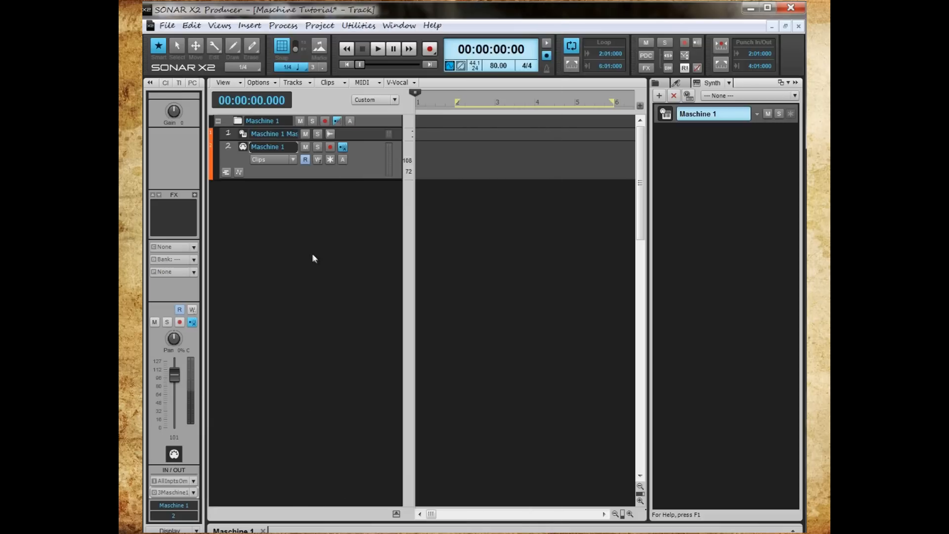
- Clone the Maschine MIDI track five times starting at track 3, including its properties and effects
{"action": "right_click", "coordinate": [357, 170]}
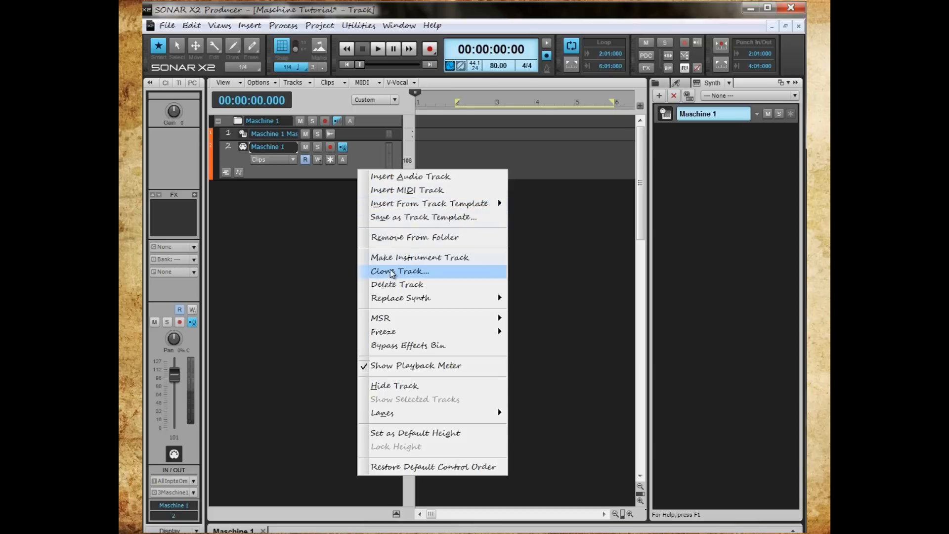
{"action": "left_click", "coordinate": [392, 272]}
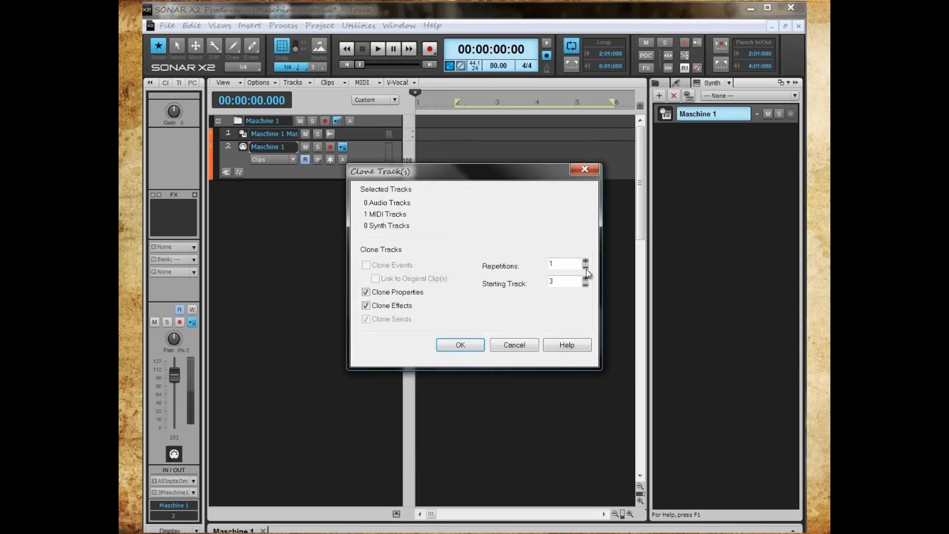
{"action": "left_click", "coordinate": [585, 262]}
{"action": "left_click", "coordinate": [585, 262]}
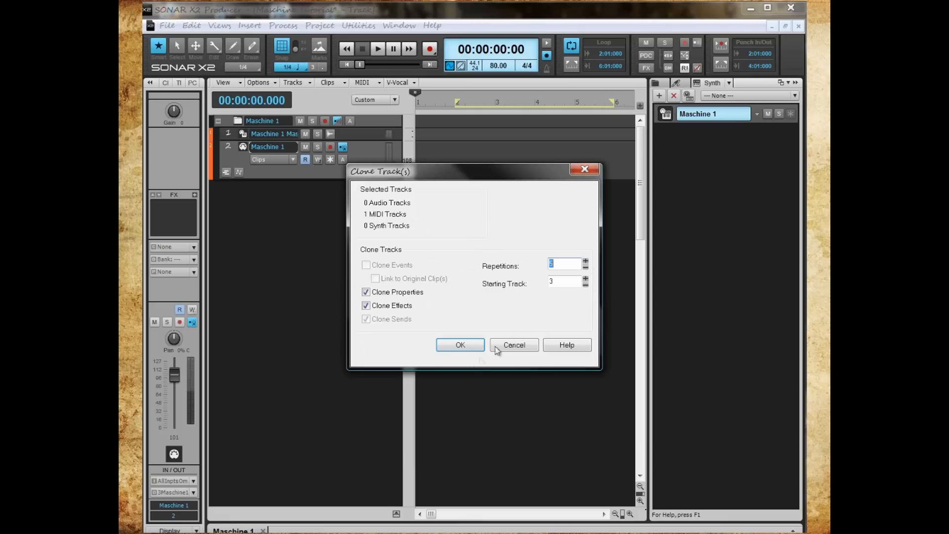
{"action": "left_click", "coordinate": [460, 346]}
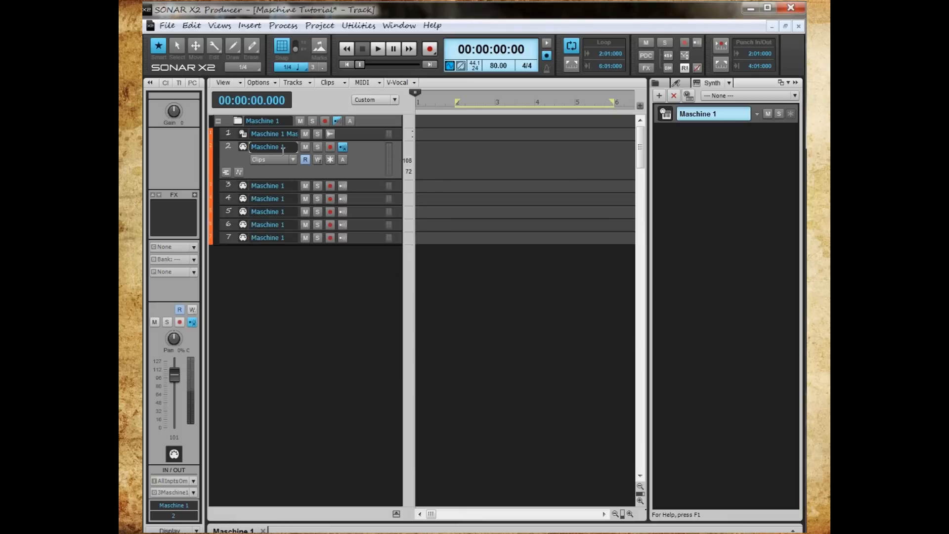
- Rename MIDI track 2 as kick and track 3 as snare
{"action": "double_click", "coordinate": [288, 147]}
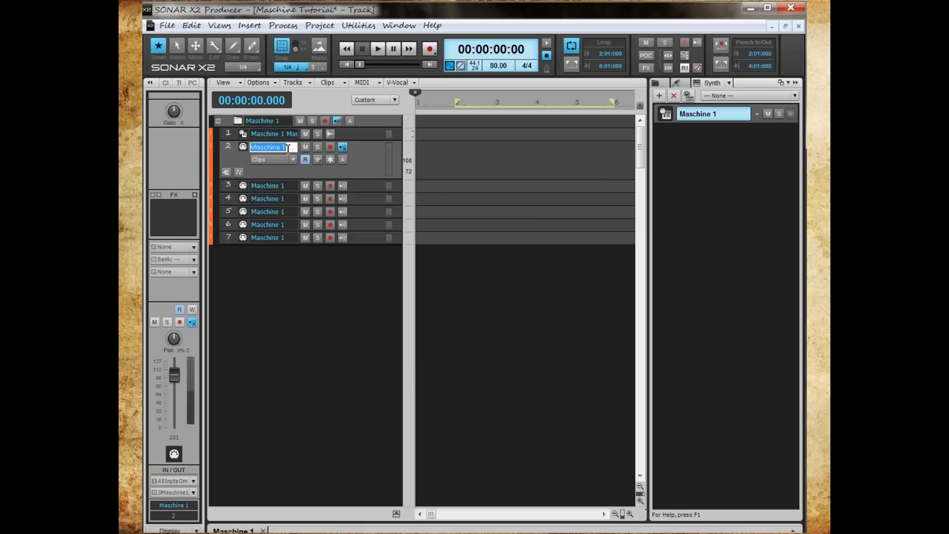
{"action": "type", "text": "kick"}
{"action": "key", "text": "Return"}
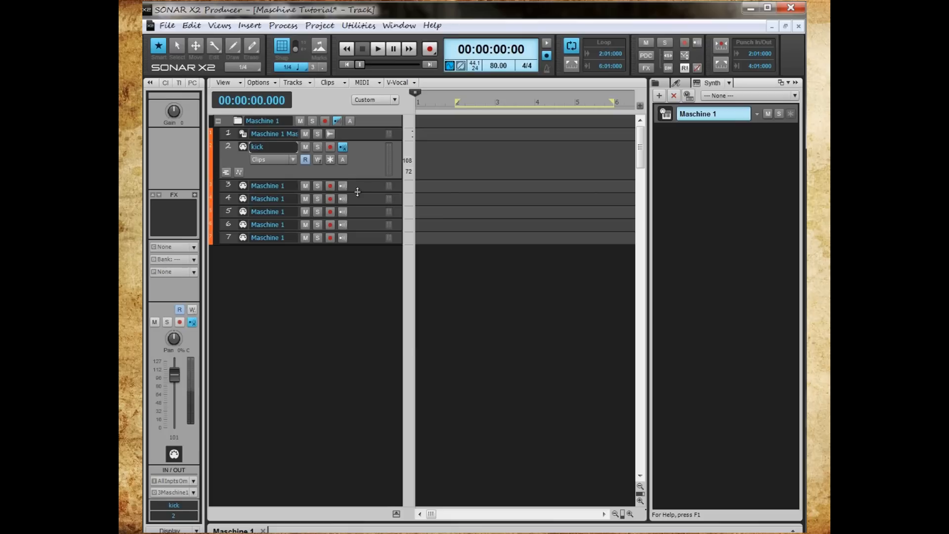
{"action": "left_click", "coordinate": [285, 185]}
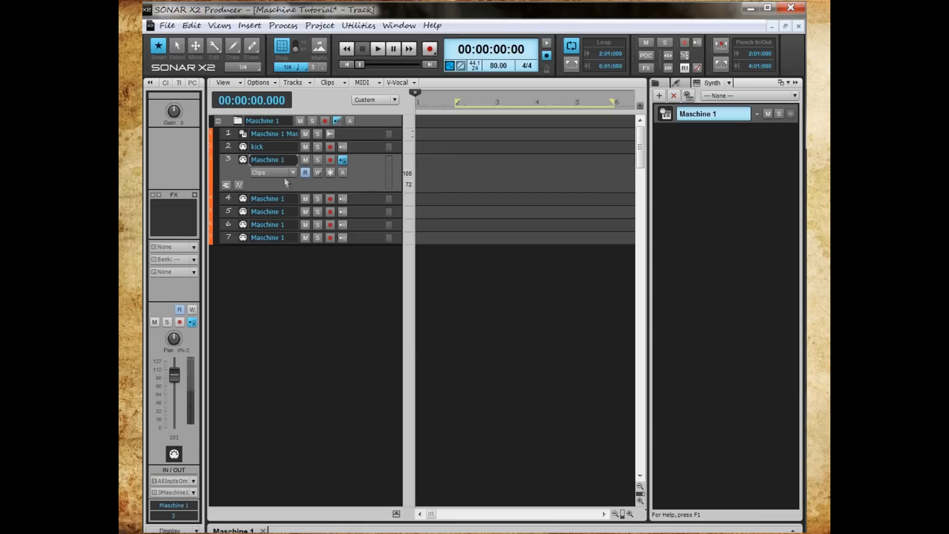
{"action": "double_click", "coordinate": [286, 160]}
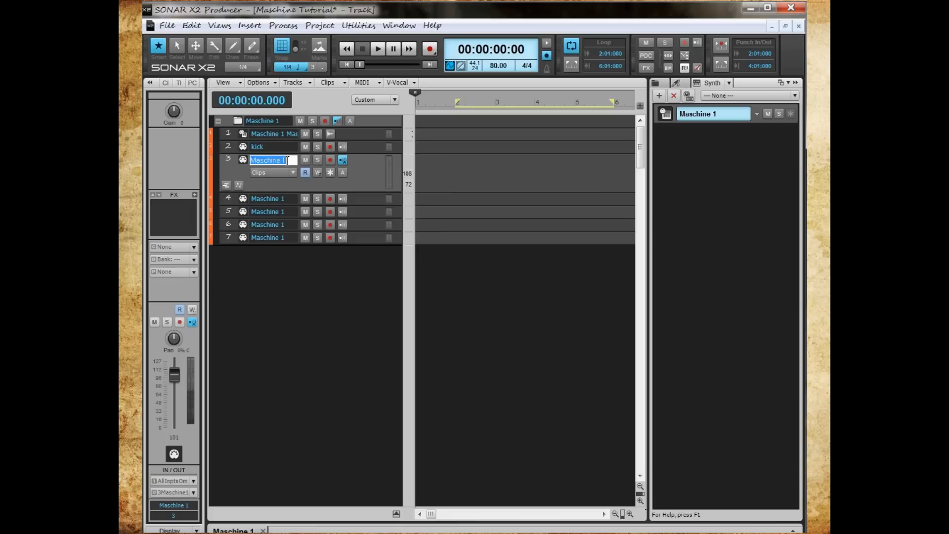
{"action": "type", "text": "snare"}
- Rename MIDI track 4 as shaker and track 5 as synth
{"action": "key", "text": "Tab"}
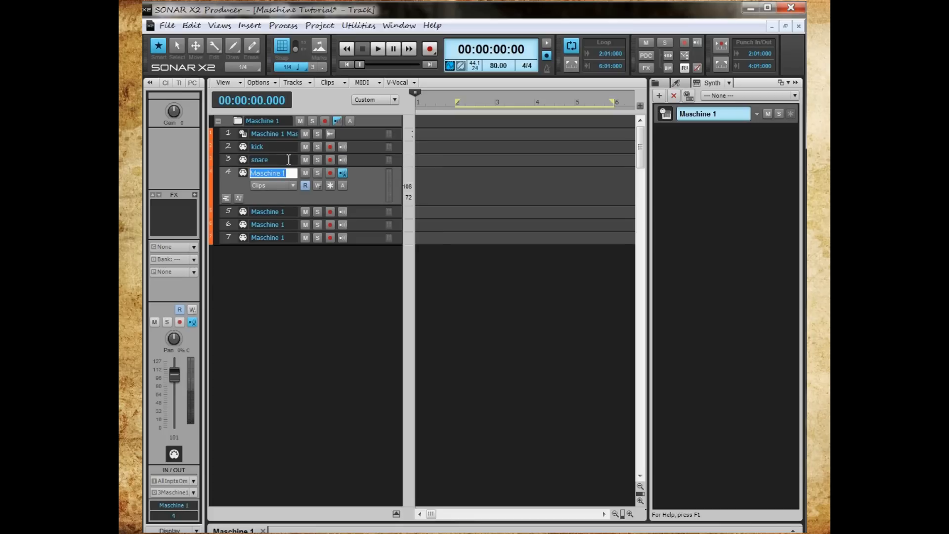
{"action": "type", "text": "sh"}
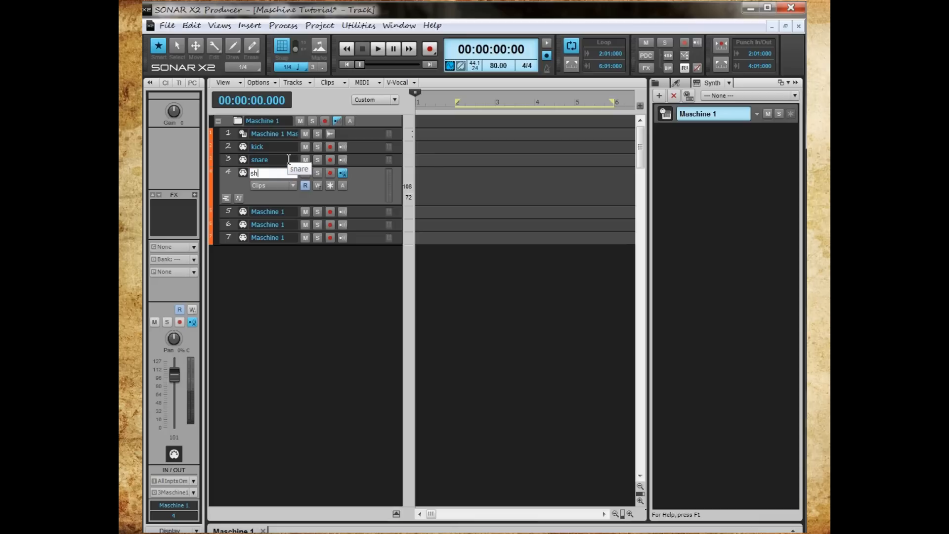
{"action": "type", "text": "aker"}
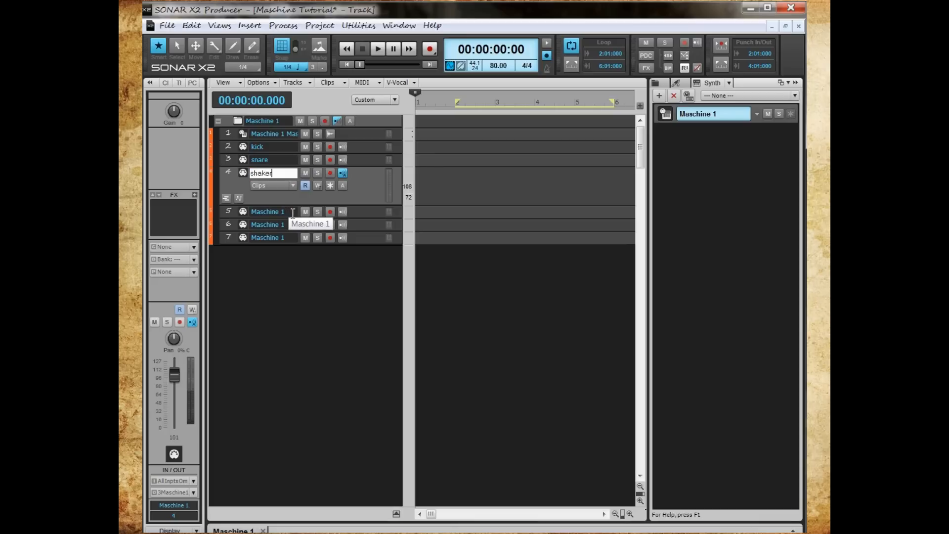
{"action": "double_click", "coordinate": [292, 212]}
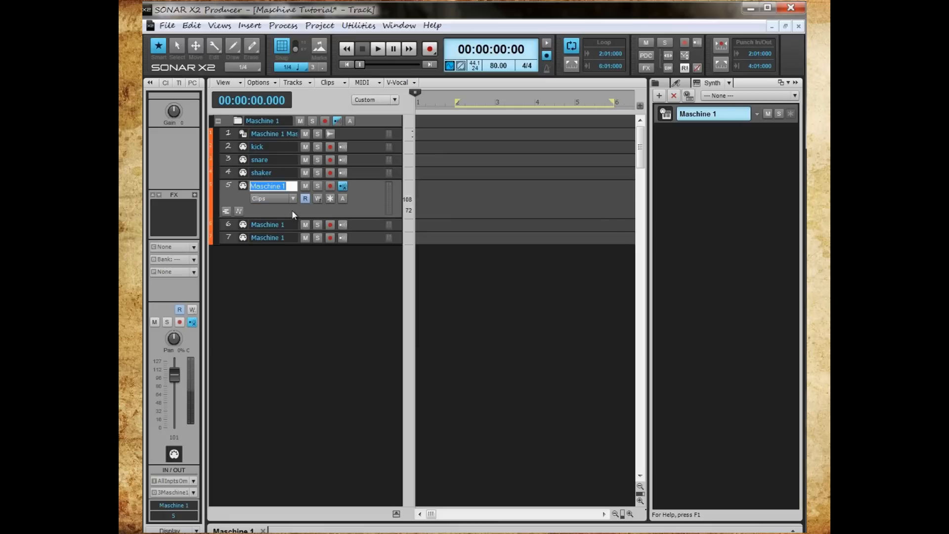
{"action": "type", "text": "synth"}
- Rename MIDI track 6 as bass and track 7 as bell
{"action": "double_click", "coordinate": [288, 223]}
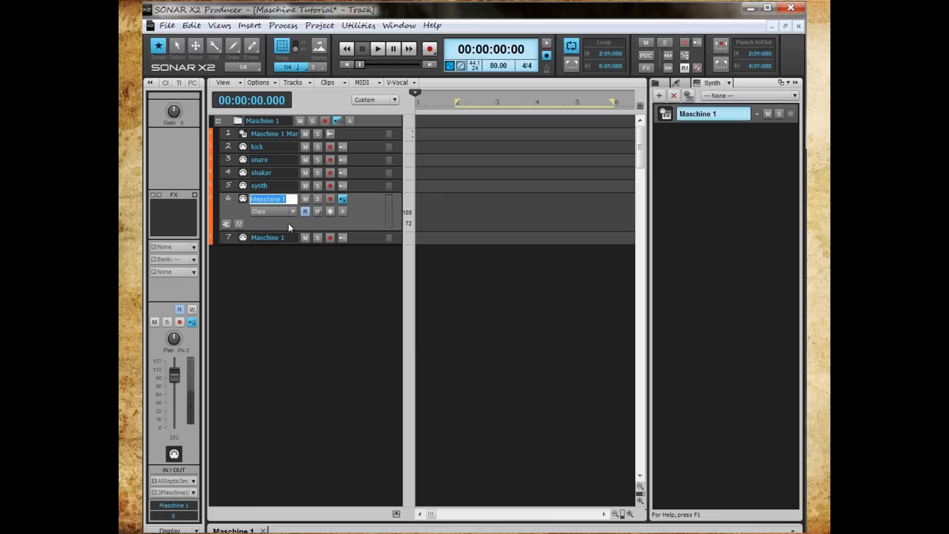
{"action": "type", "text": "be"}
{"action": "double_click", "coordinate": [292, 240]}
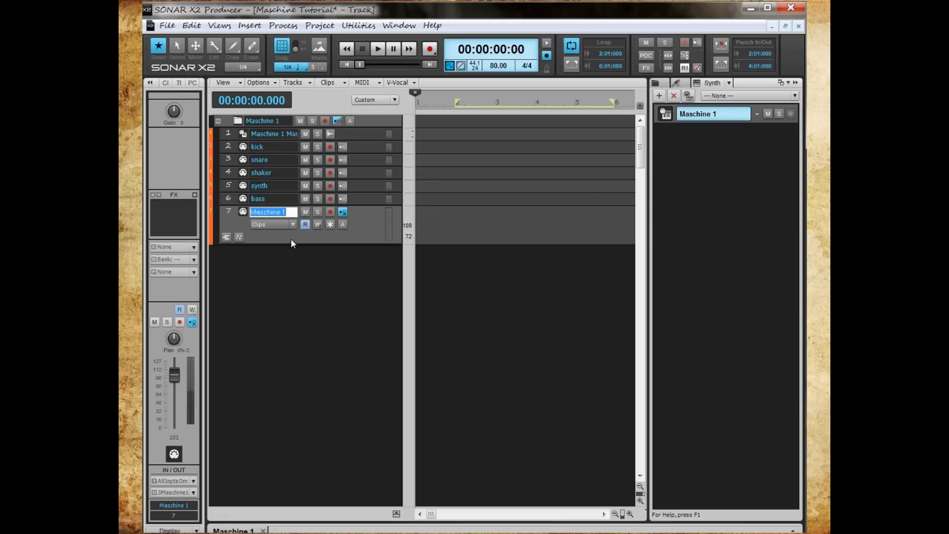
{"action": "type", "text": "bell"}
{"action": "key", "text": "Return"}
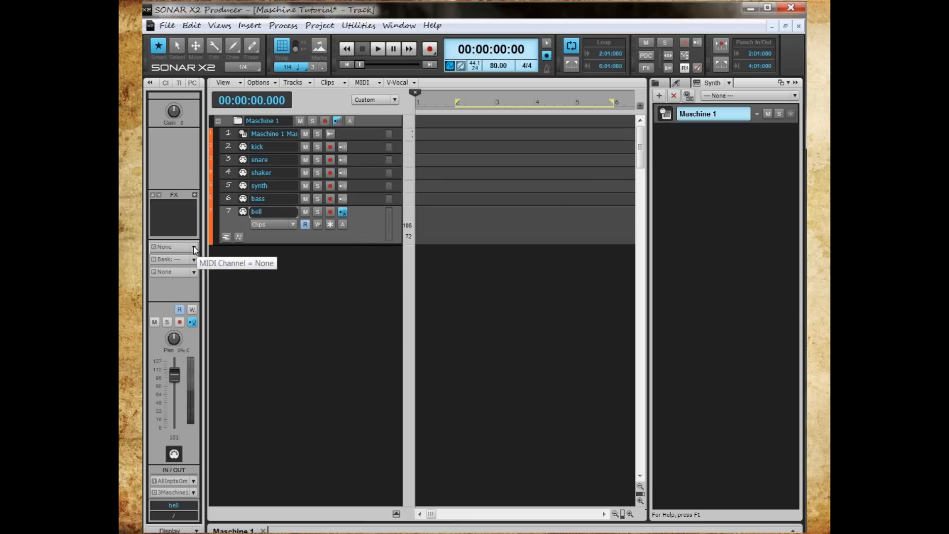
- Set the kick track's MIDI channel to 1: Maschine and choose a MIDI channel for the snare track
{"action": "left_click", "coordinate": [361, 146]}
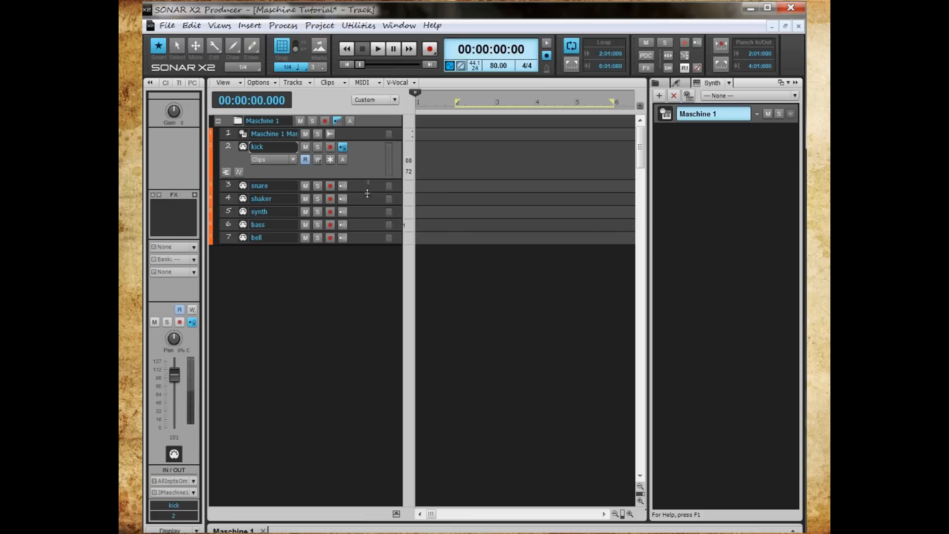
{"action": "left_click", "coordinate": [194, 247]}
{"action": "left_click", "coordinate": [198, 262]}
{"action": "left_click", "coordinate": [371, 186]}
{"action": "left_click", "coordinate": [198, 248]}
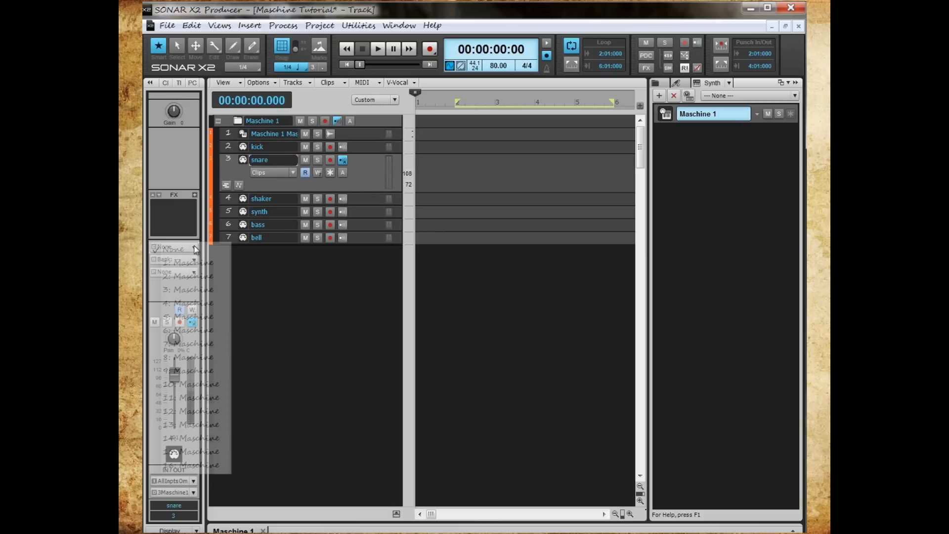
- Set the shaker track's MIDI channel to 1: Maschine and the synth track's MIDI channel to 4: Maschine
{"action": "left_click", "coordinate": [361, 200]}
{"action": "left_click", "coordinate": [196, 248]}
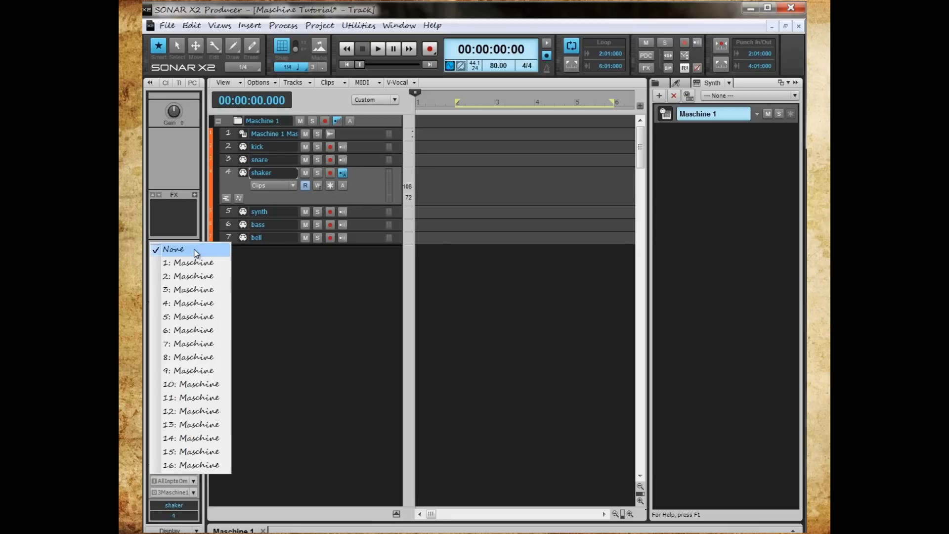
{"action": "left_click", "coordinate": [192, 263]}
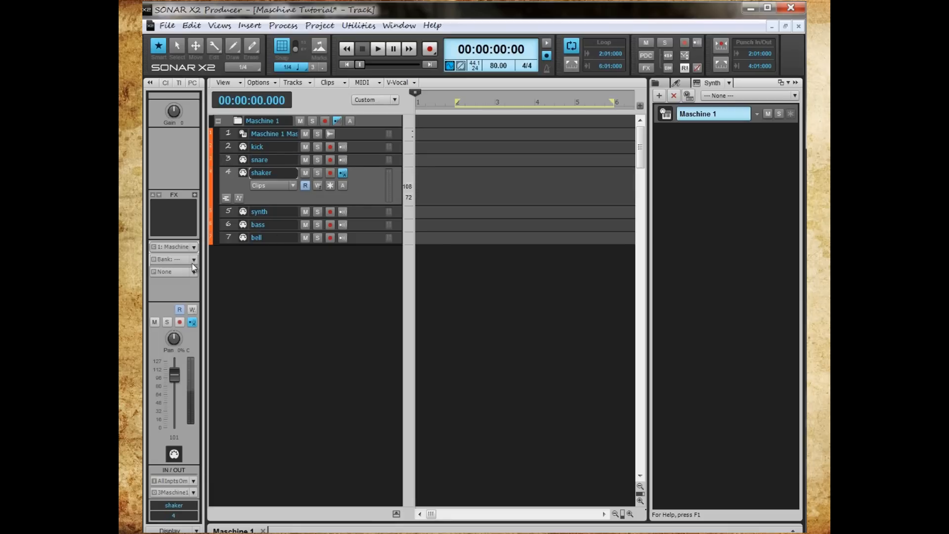
{"action": "left_click", "coordinate": [353, 222]}
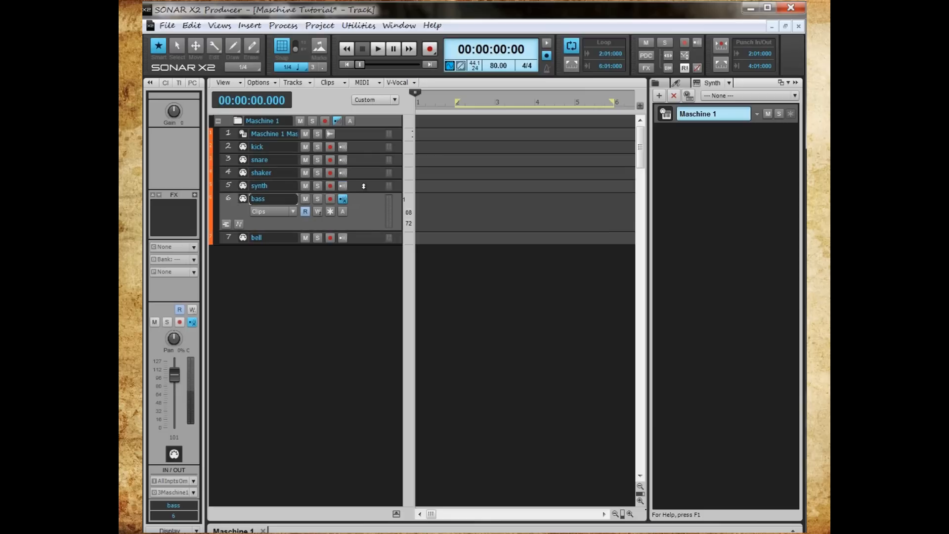
{"action": "left_click", "coordinate": [364, 185]}
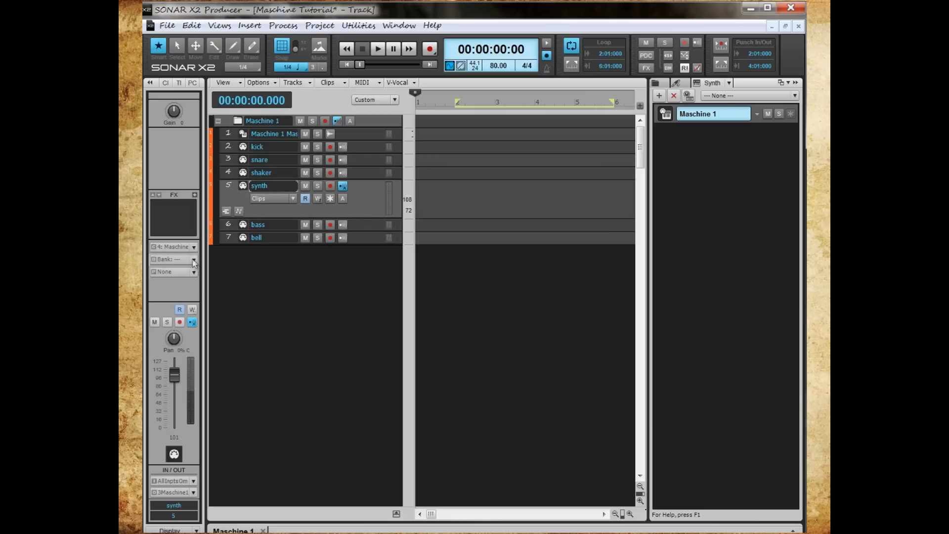
- Set the synth track's MIDI channel to 2: Maschine and the bass track's MIDI channel to 3: Maschine
{"action": "left_click", "coordinate": [196, 249]}
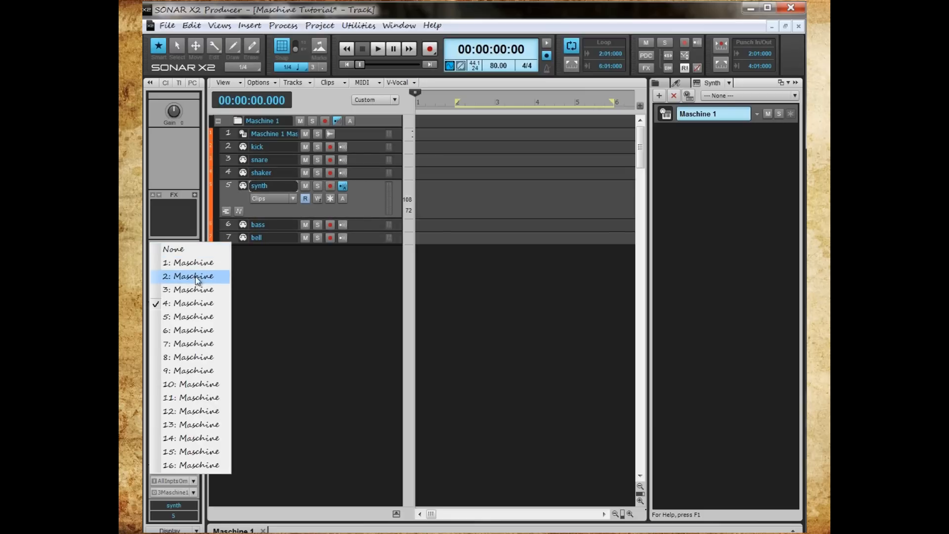
{"action": "left_click", "coordinate": [198, 275]}
{"action": "left_click", "coordinate": [359, 225]}
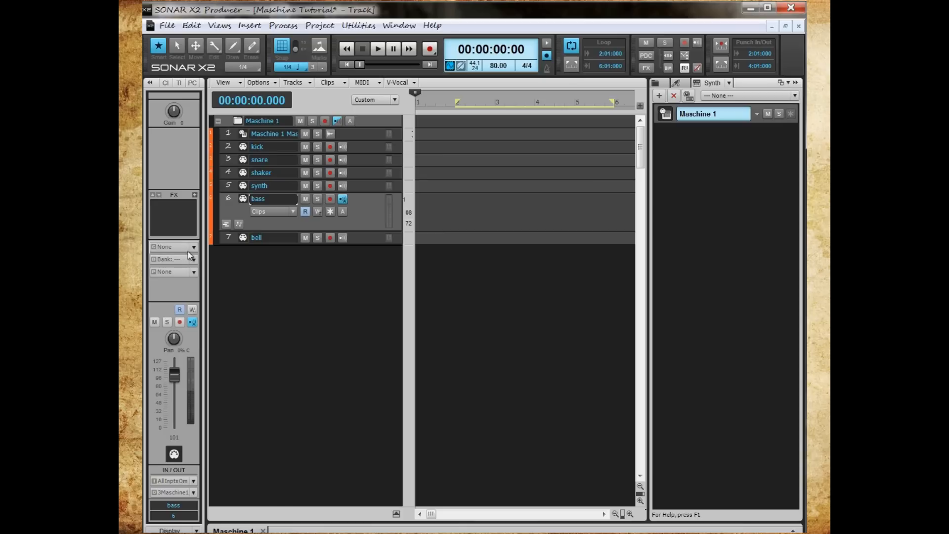
{"action": "left_click", "coordinate": [194, 250]}
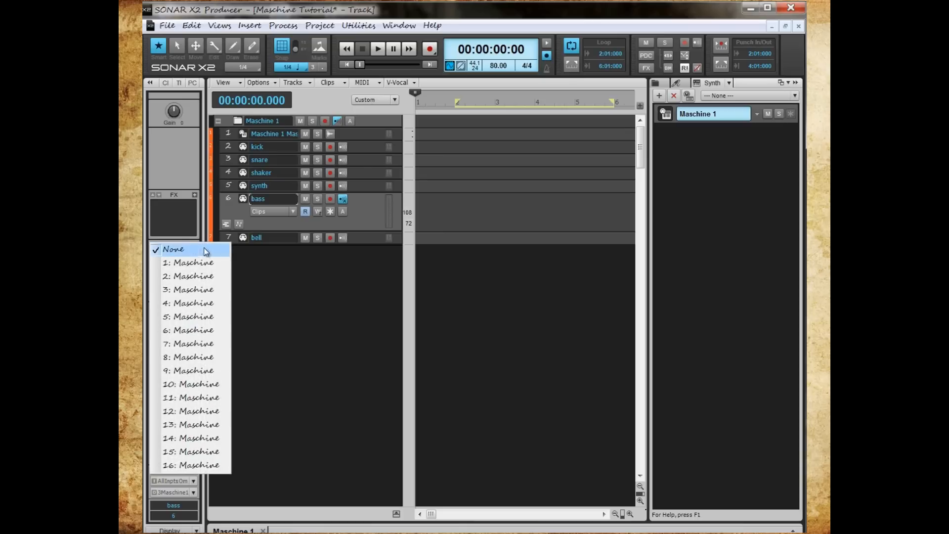
{"action": "left_click", "coordinate": [197, 287]}
- Set the bell track's MIDI channel to 4: Maschine
{"action": "left_click", "coordinate": [365, 237]}
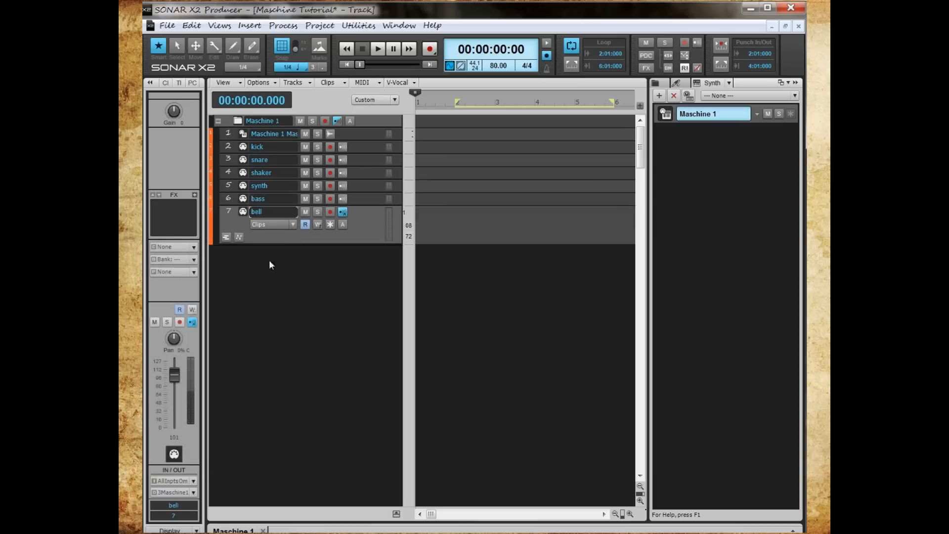
{"action": "left_click", "coordinate": [194, 248]}
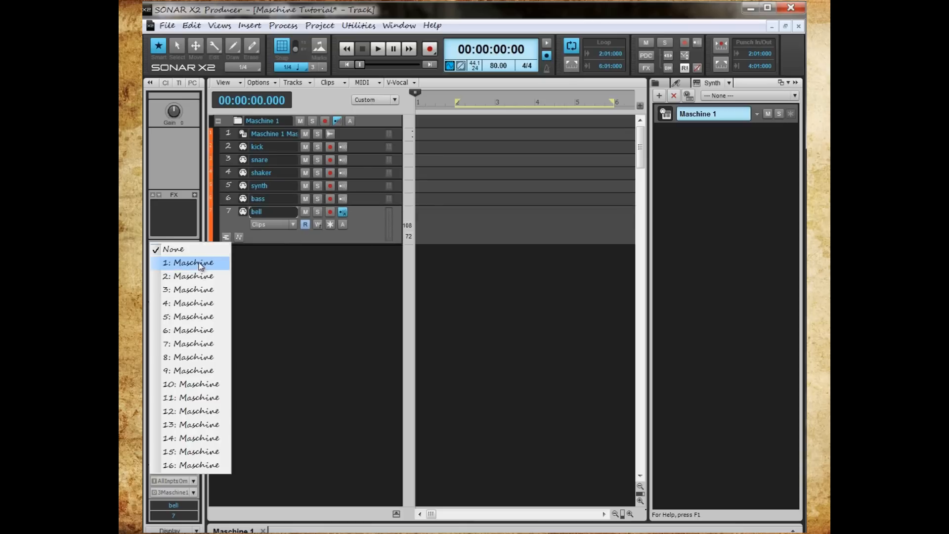
{"action": "left_click", "coordinate": [200, 303]}
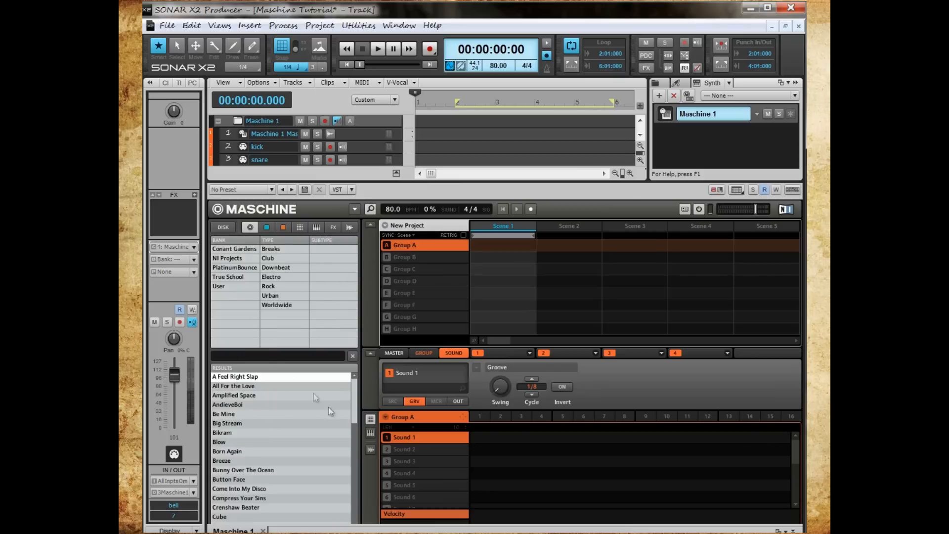
- Load the Tutorial project from the browser results in the Maschine plug-in
{"action": "left_click_drag", "start_coordinate": [354, 417], "coordinate": [352, 517]}
{"action": "scroll", "coordinate": [353, 503], "scroll_direction": "down", "scroll_amount": 4}
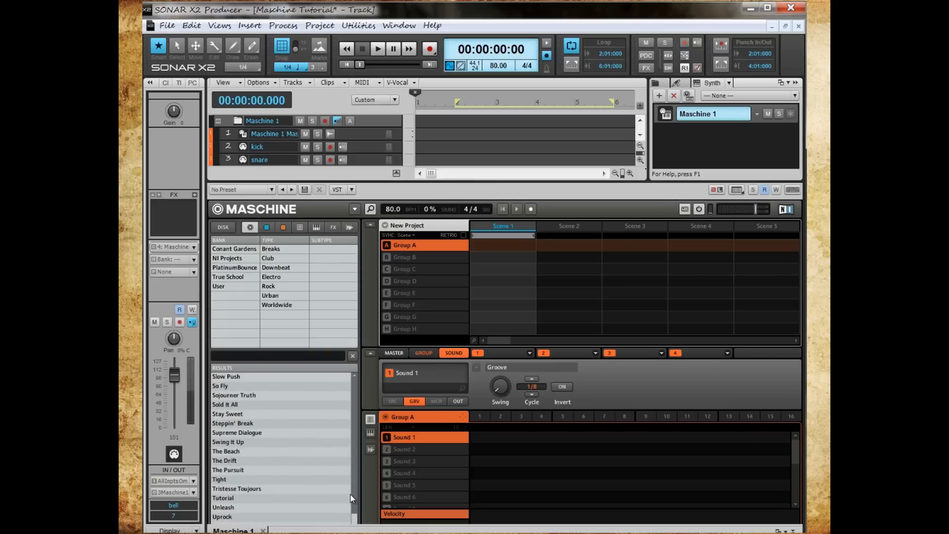
{"action": "left_click", "coordinate": [232, 497]}
{"action": "double_click", "coordinate": [235, 497]}
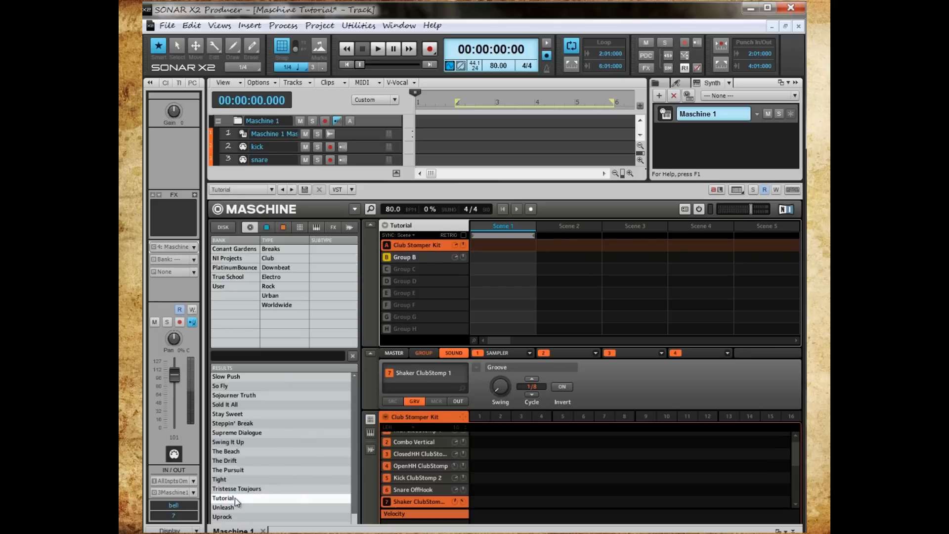
- Apply a Sound MIDI Batch Setup to the Club Stomper Kit group, mapping Sounds to MIDI Notes on channel 1 with root note C3
{"action": "right_click", "coordinate": [427, 247]}
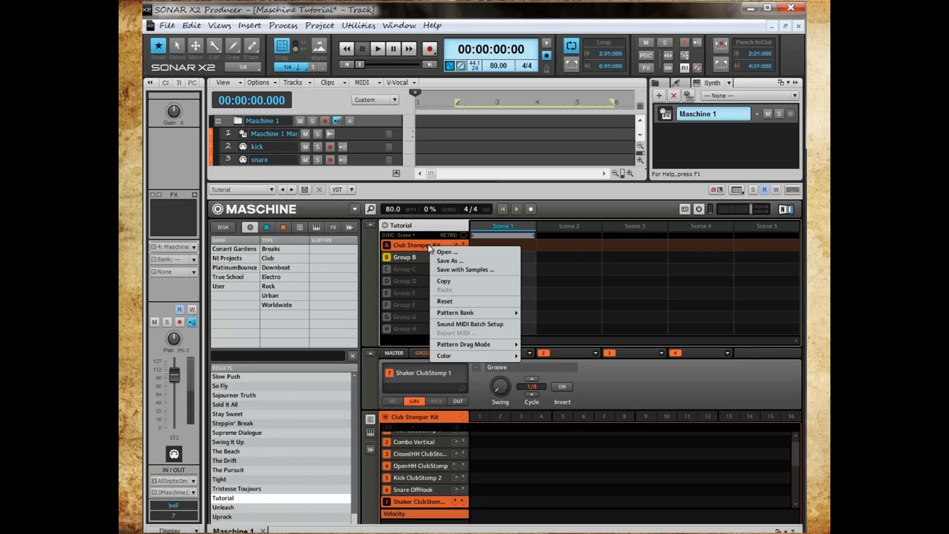
{"action": "left_click", "coordinate": [489, 324]}
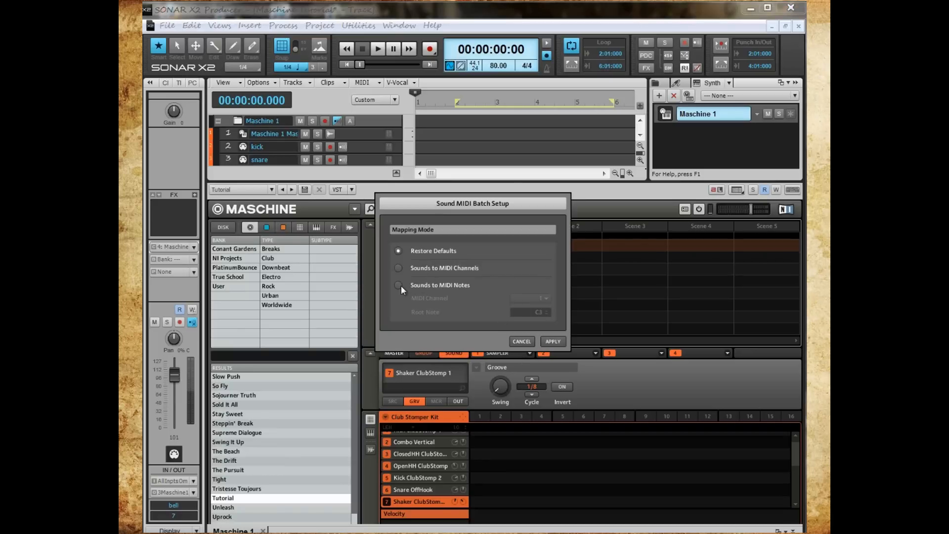
{"action": "left_click", "coordinate": [398, 285]}
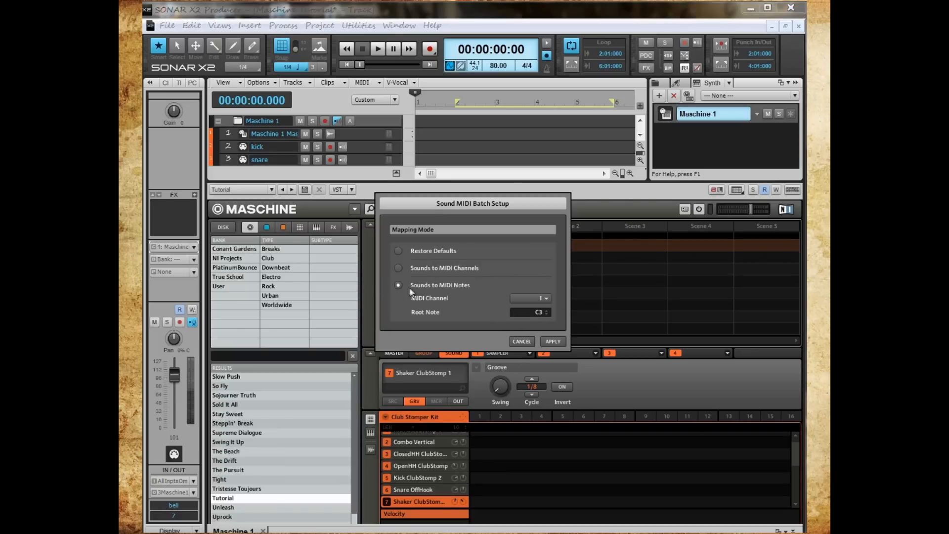
{"action": "left_click", "coordinate": [550, 342]}
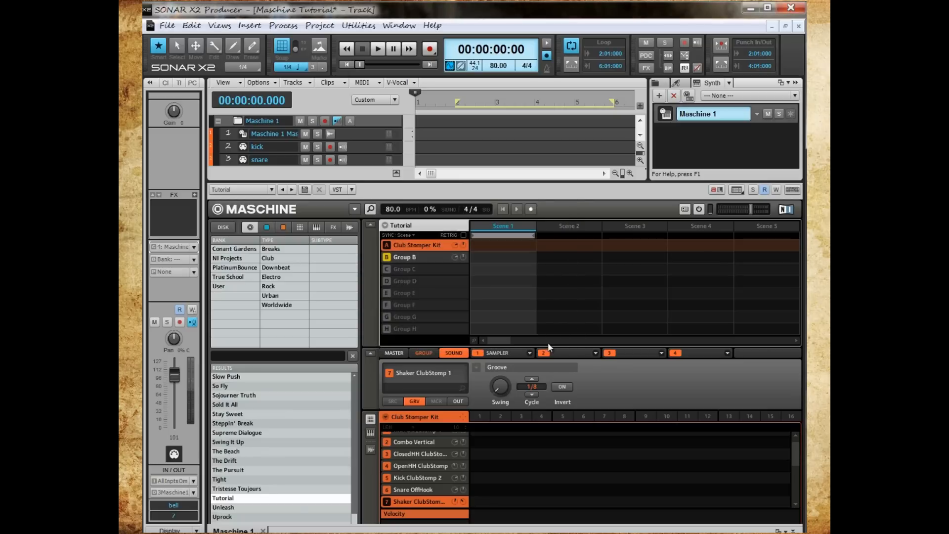
- Enable MIDI input for the Marcato Strings sound in Group B and set its channel to 2
{"action": "left_click", "coordinate": [425, 257]}
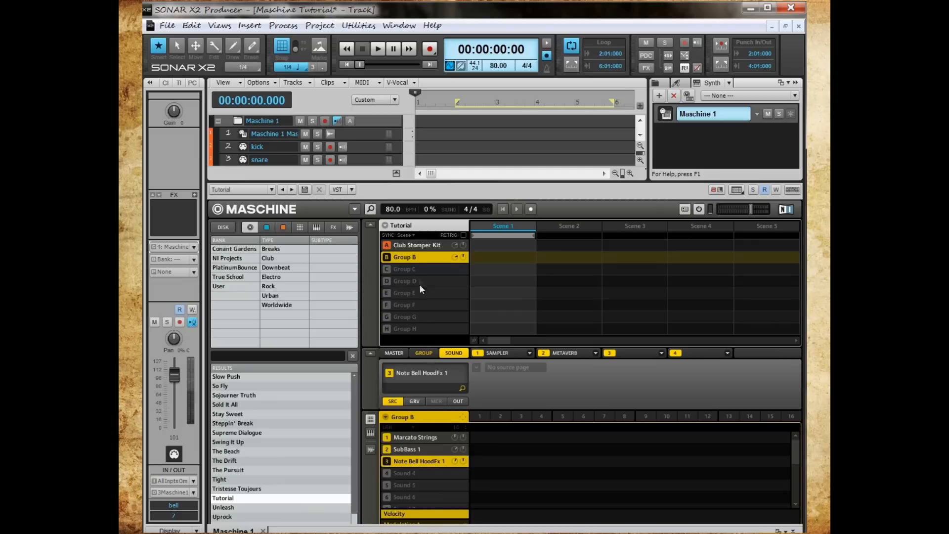
{"action": "left_click", "coordinate": [424, 246]}
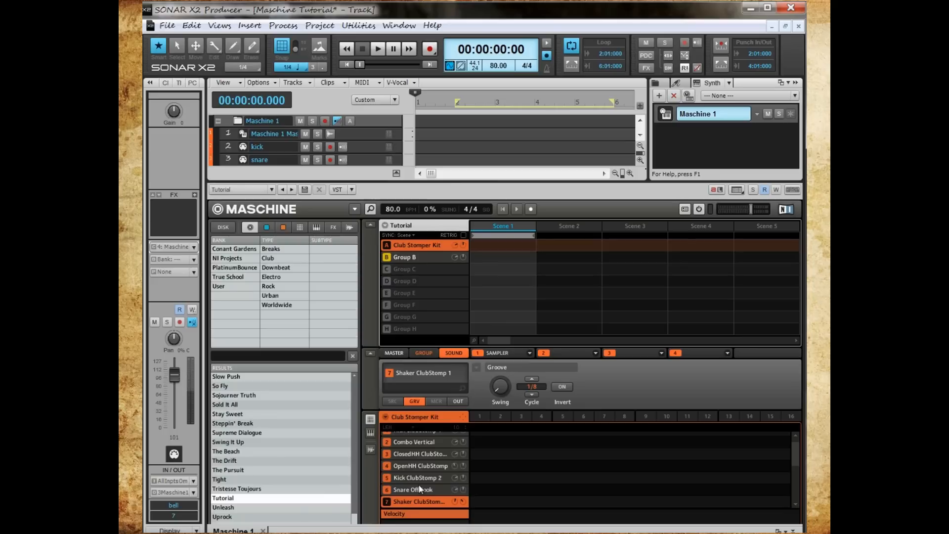
{"action": "left_click", "coordinate": [410, 256]}
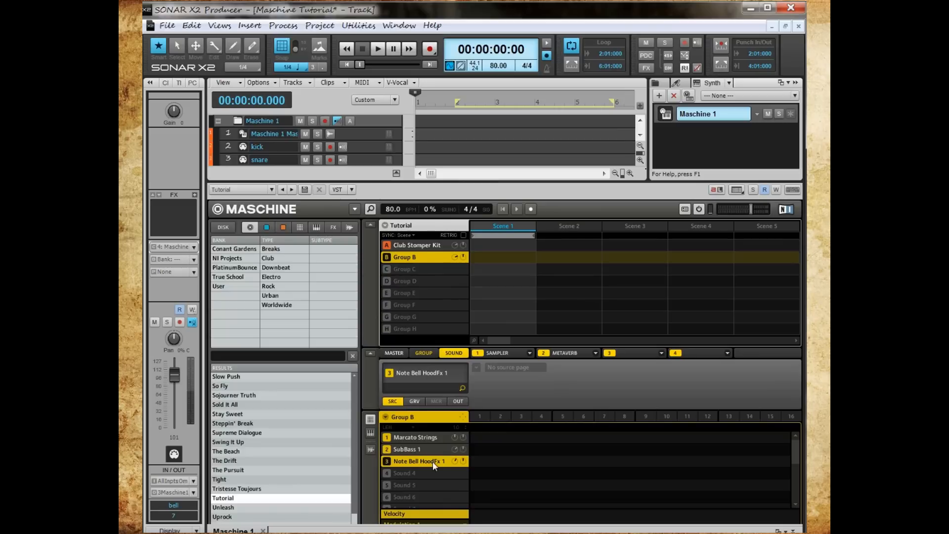
{"action": "right_click", "coordinate": [426, 258]}
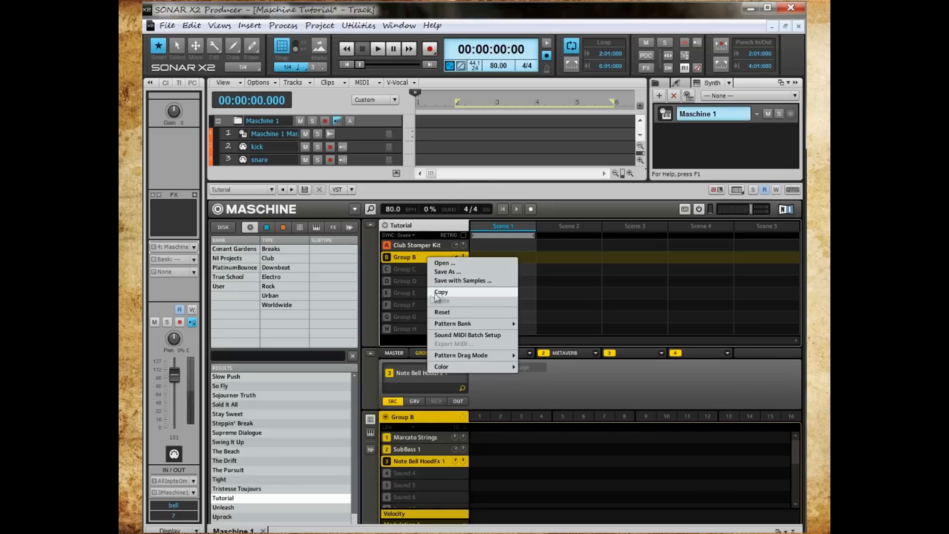
{"action": "right_click", "coordinate": [436, 434]}
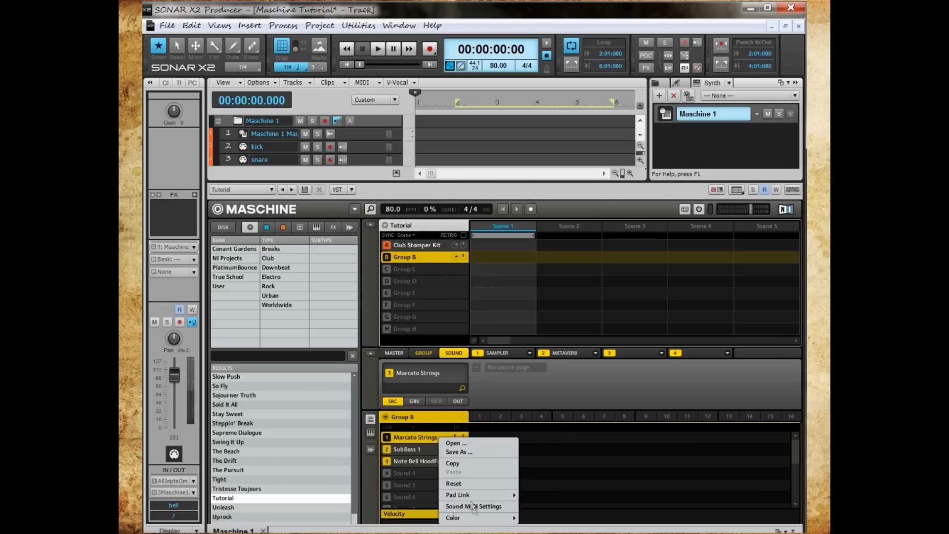
{"action": "left_click", "coordinate": [473, 505]}
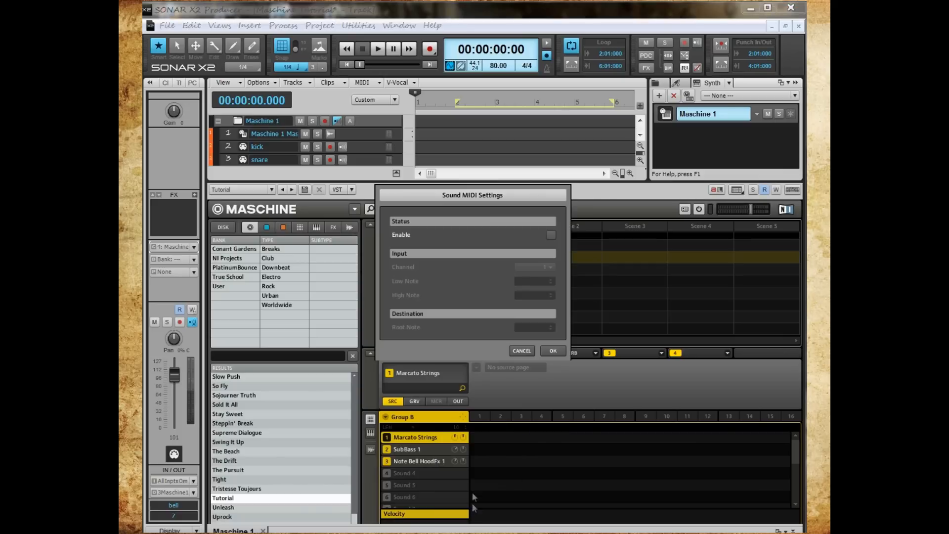
{"action": "left_click", "coordinate": [550, 235]}
{"action": "left_click", "coordinate": [549, 267]}
{"action": "left_click", "coordinate": [549, 238]}
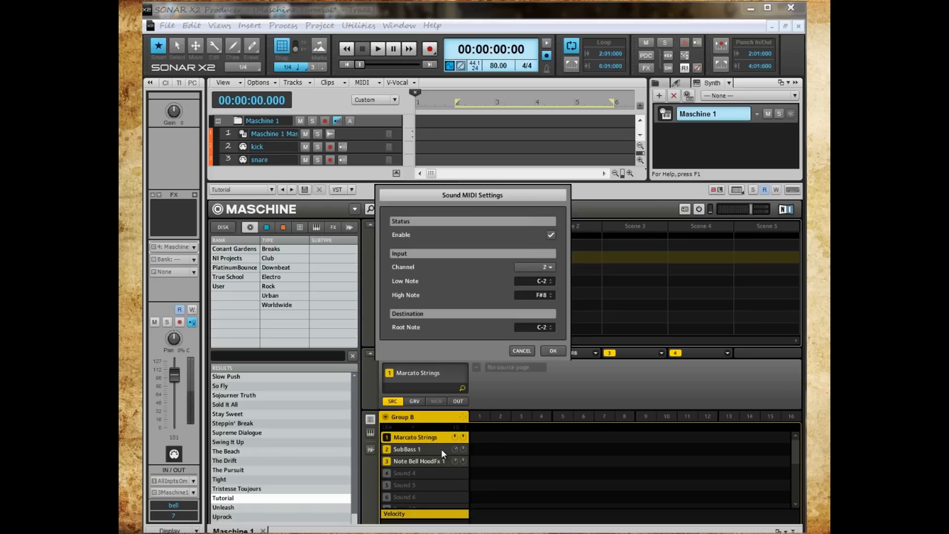
{"action": "left_click", "coordinate": [550, 350]}
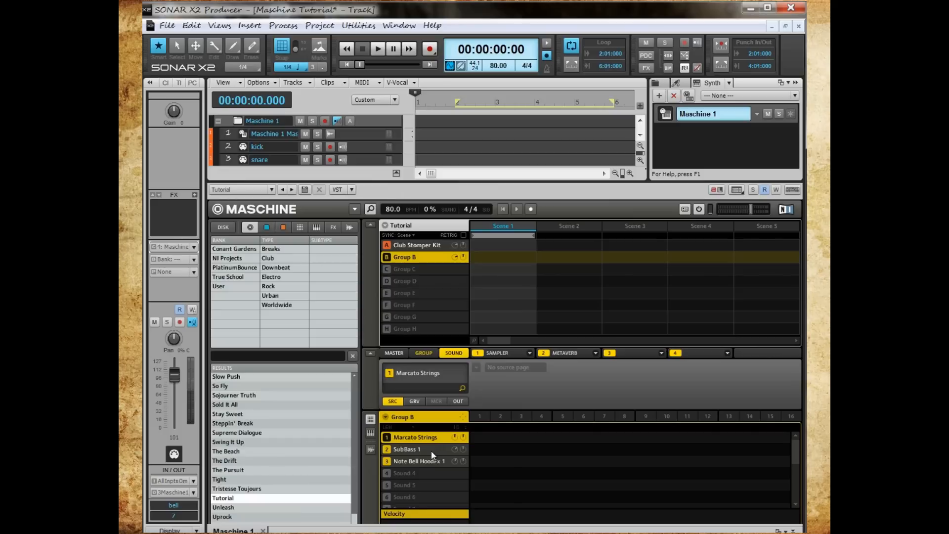
{"action": "right_click", "coordinate": [432, 451]}
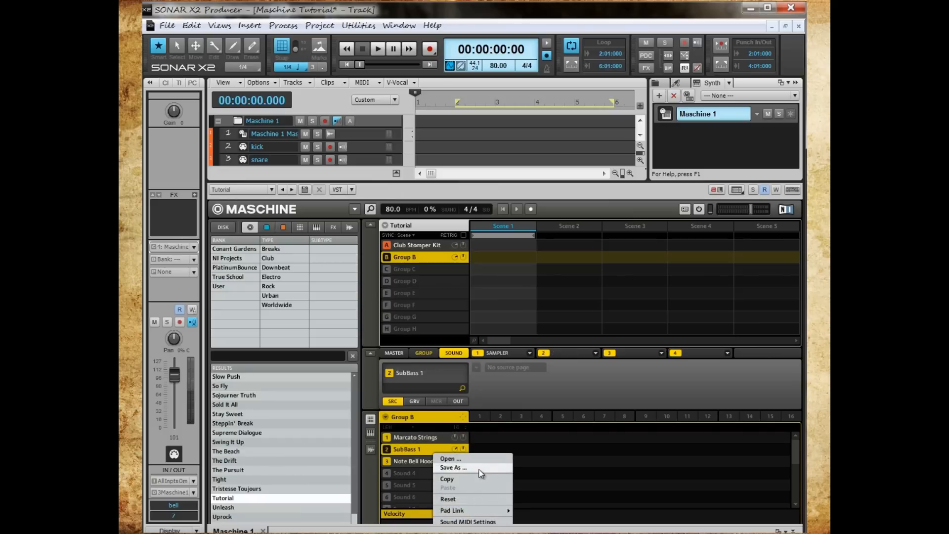
{"action": "left_click", "coordinate": [482, 522]}
{"action": "right_click", "coordinate": [447, 454]}
{"action": "left_click", "coordinate": [447, 452]}
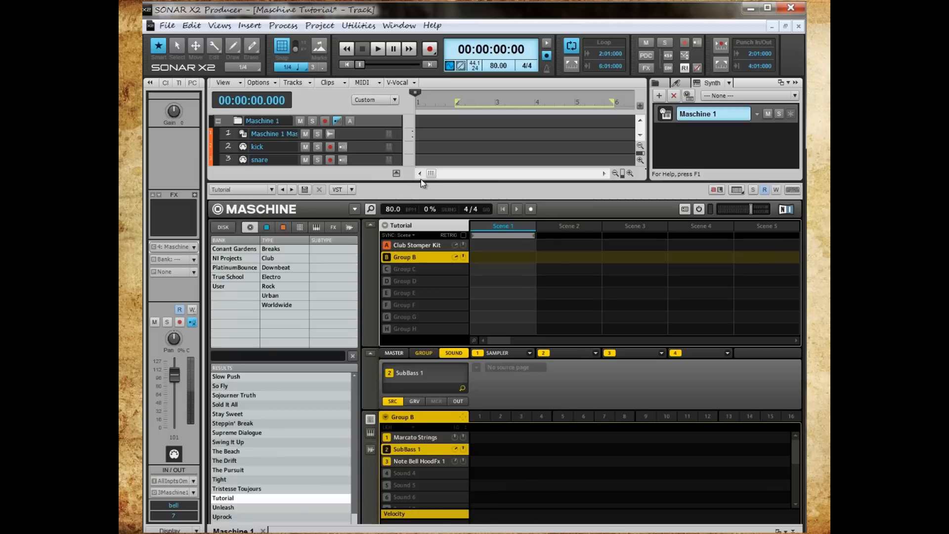
- Enable MIDI input for the SubBass 1 sound in Group B and set its channel to 3
{"action": "left_click_drag", "start_coordinate": [430, 169], "coordinate": [431, 141]}
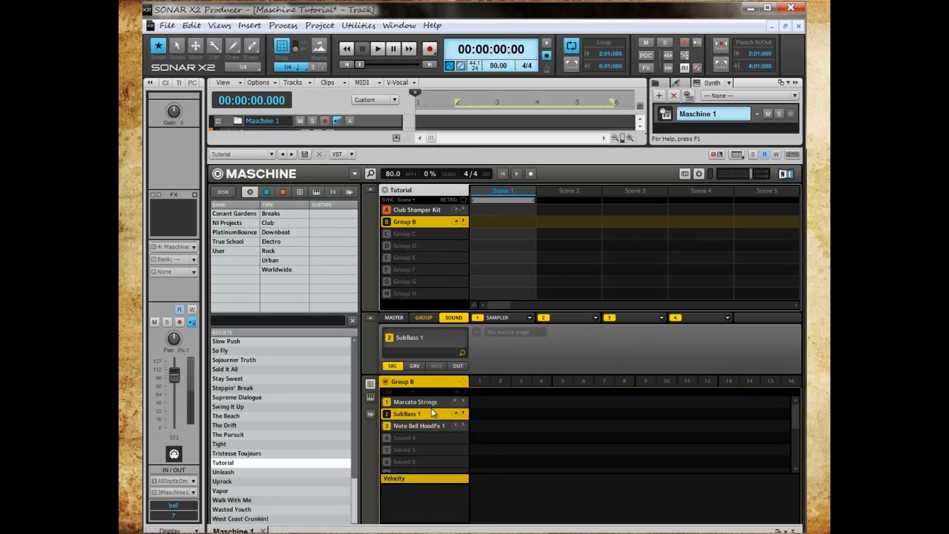
{"action": "right_click", "coordinate": [431, 409]}
{"action": "left_click", "coordinate": [455, 482]}
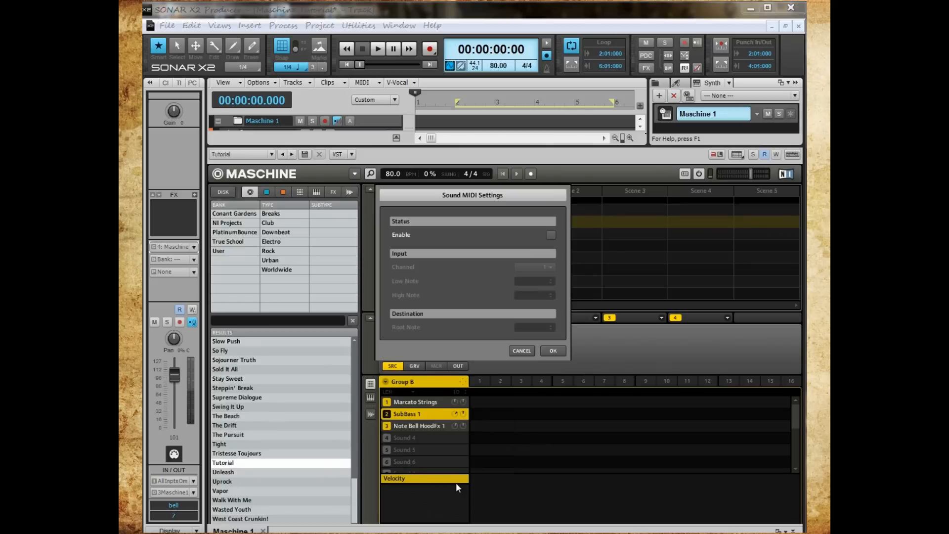
{"action": "left_click", "coordinate": [549, 235]}
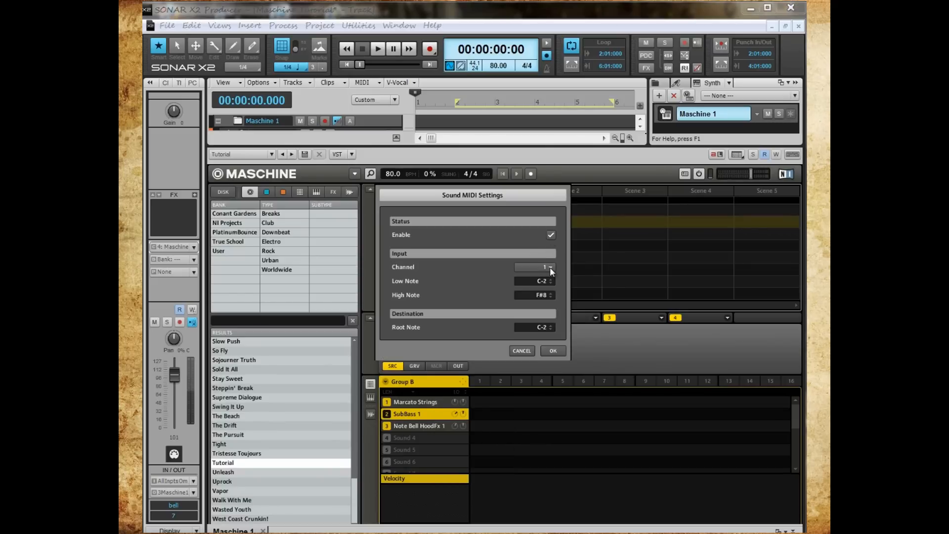
{"action": "left_click", "coordinate": [550, 267]}
{"action": "left_click", "coordinate": [546, 237]}
{"action": "left_click", "coordinate": [553, 350]}
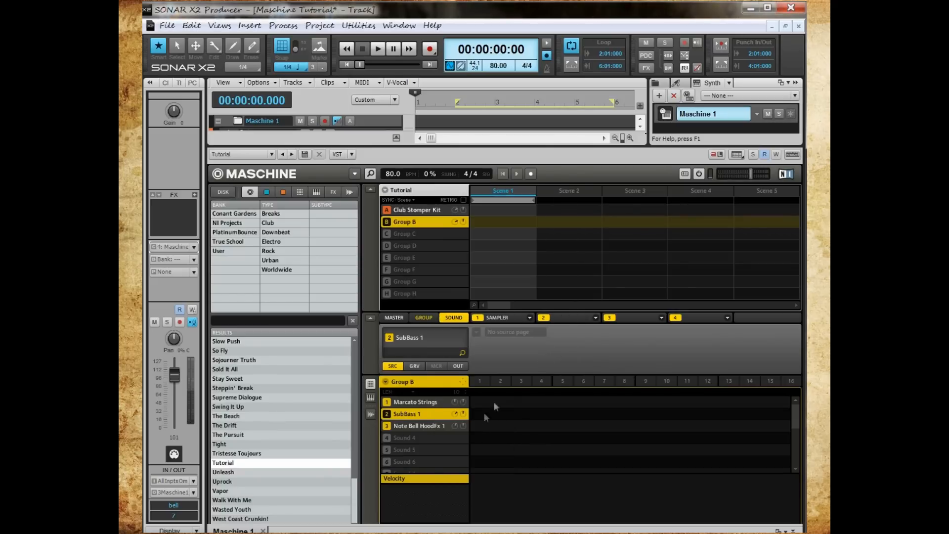
- Enable MIDI input for the Note Bell HoodFx 1 sound in Group B and set its channel to 4
{"action": "right_click", "coordinate": [444, 427]}
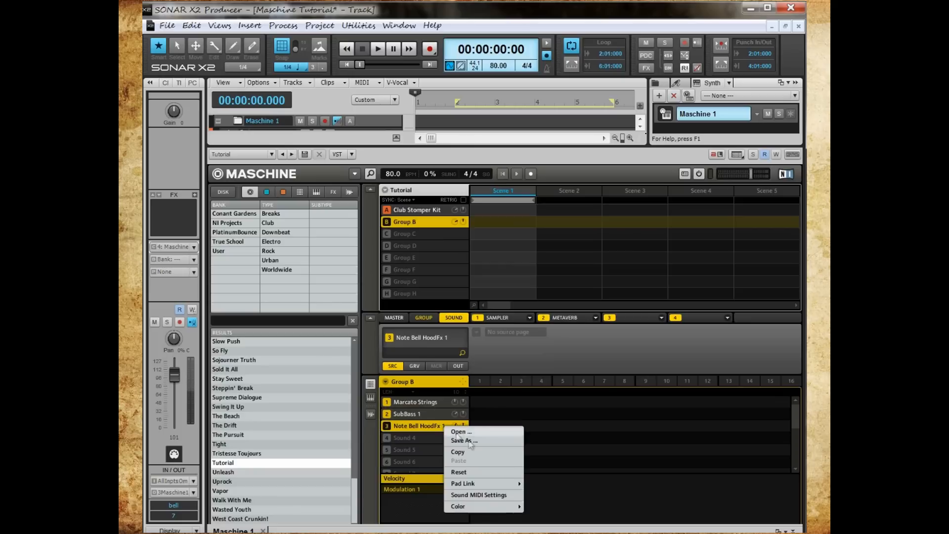
{"action": "left_click", "coordinate": [479, 494]}
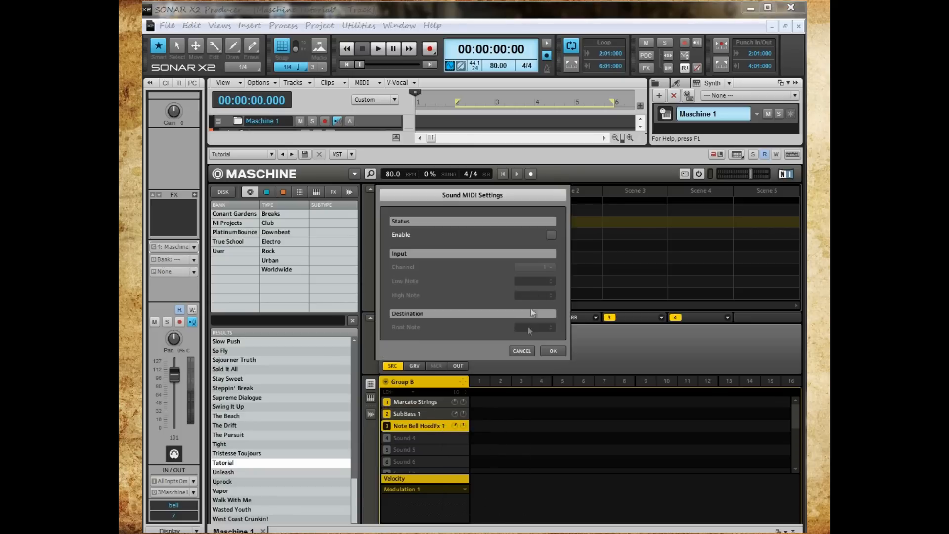
{"action": "left_click", "coordinate": [549, 235]}
{"action": "left_click", "coordinate": [549, 268]}
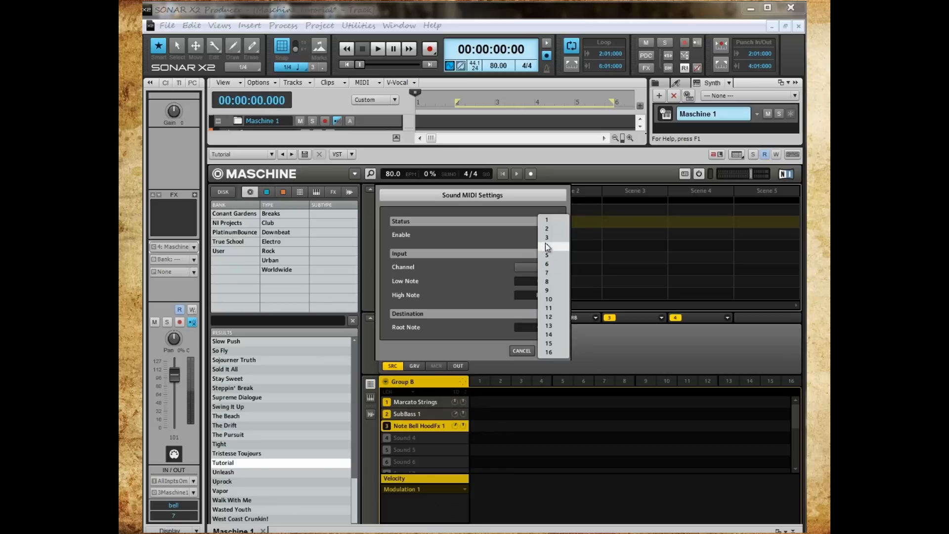
{"action": "left_click", "coordinate": [546, 248]}
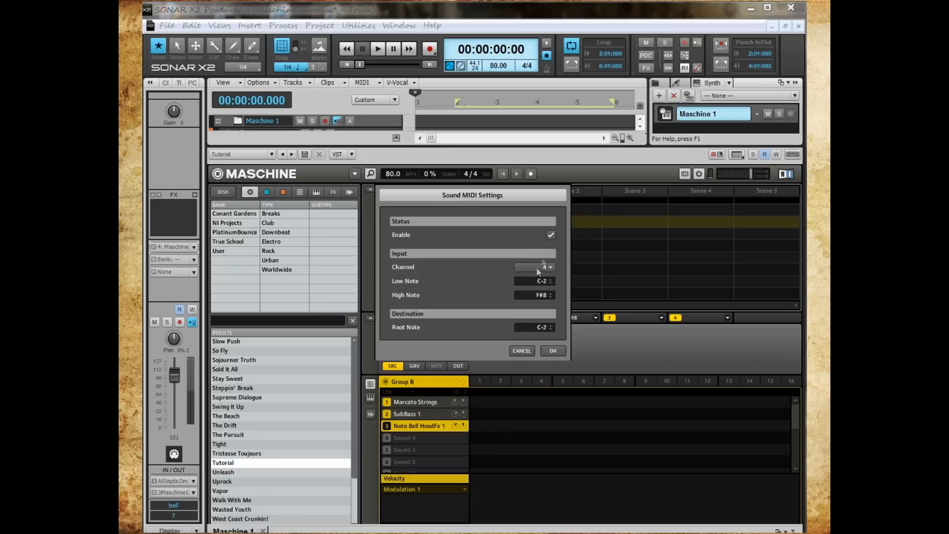
{"action": "left_click", "coordinate": [552, 351]}
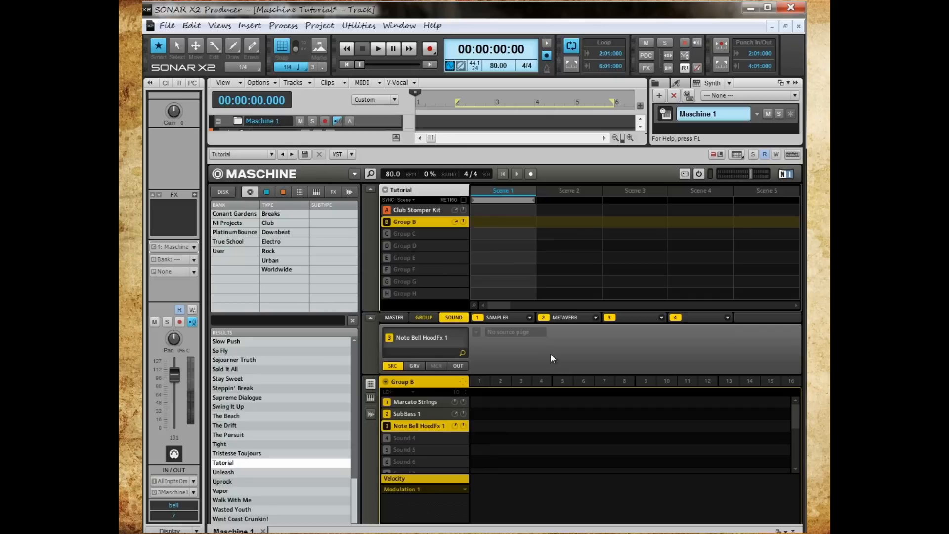
- Hide the Maschine plug-in view and the browser, and shorten the loop region to end at measure 3
{"action": "key", "text": "d"}
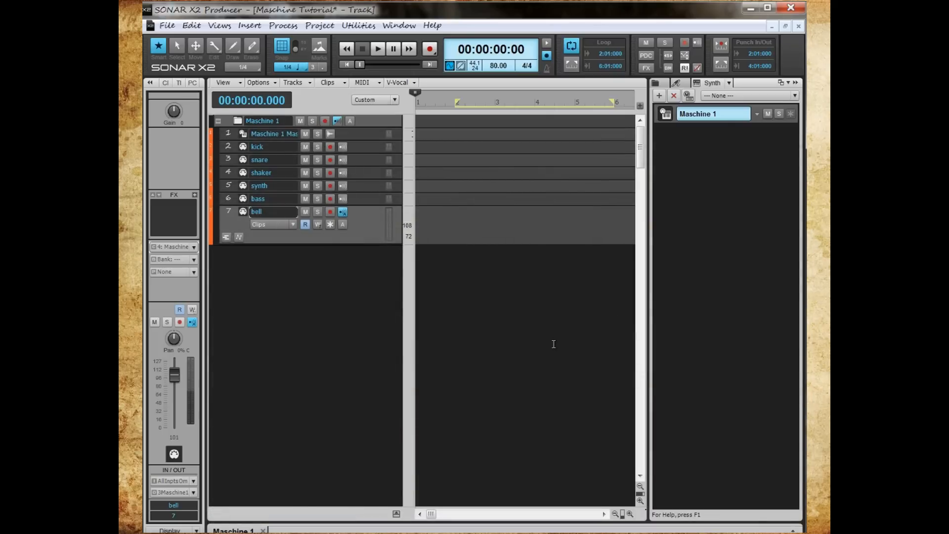
{"action": "key", "text": "b"}
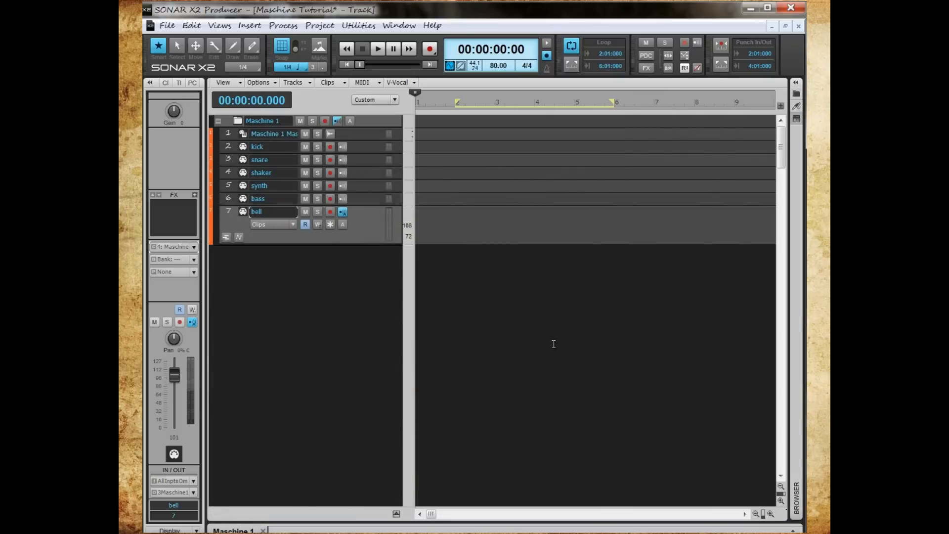
{"action": "left_click_drag", "start_coordinate": [583, 97], "coordinate": [494, 100]}
- Arm the kick track for recording
{"action": "left_click", "coordinate": [365, 147]}
{"action": "left_click", "coordinate": [329, 148]}
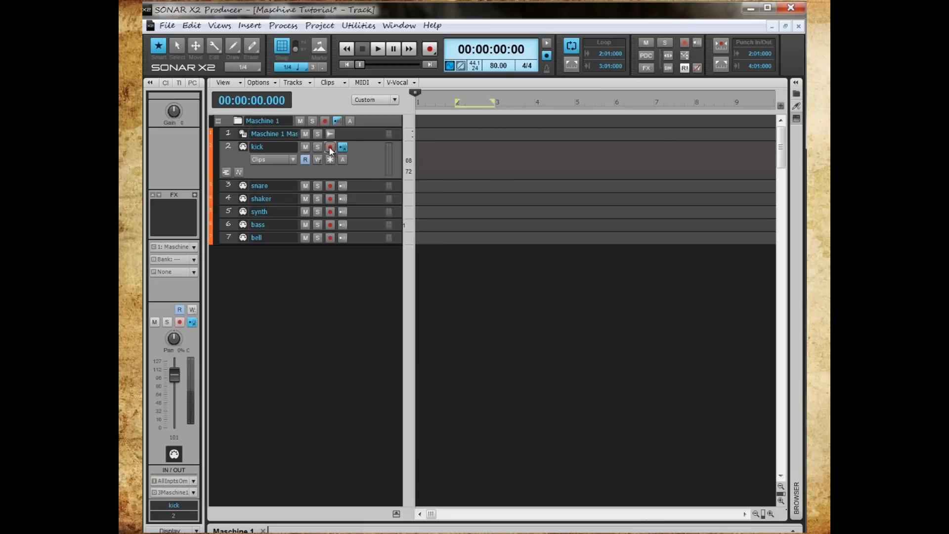
{"action": "left_click", "coordinate": [770, 514]}
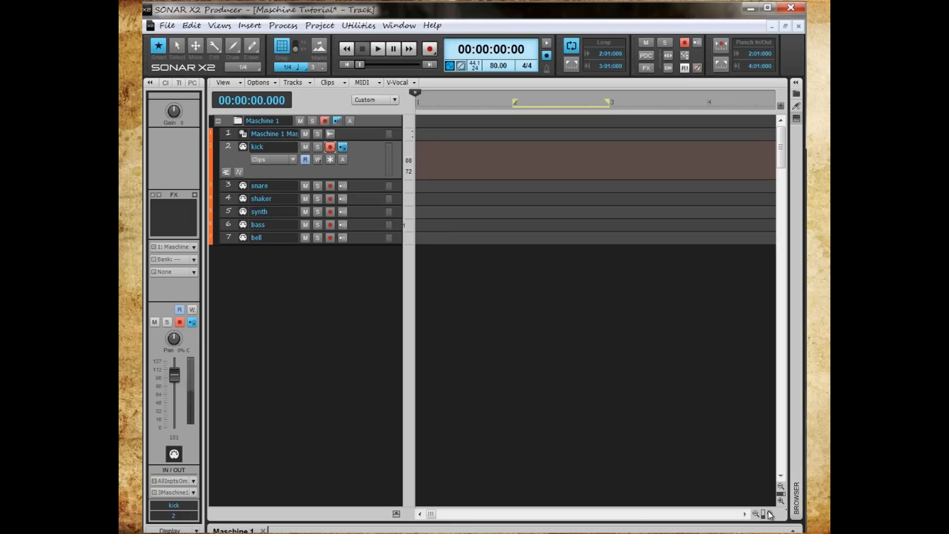
- Select the Club Stomper Kit group in Maschine, hide the plug-in view, and record a kick pattern on the kick track in measure 2
{"action": "left_click", "coordinate": [768, 514]}
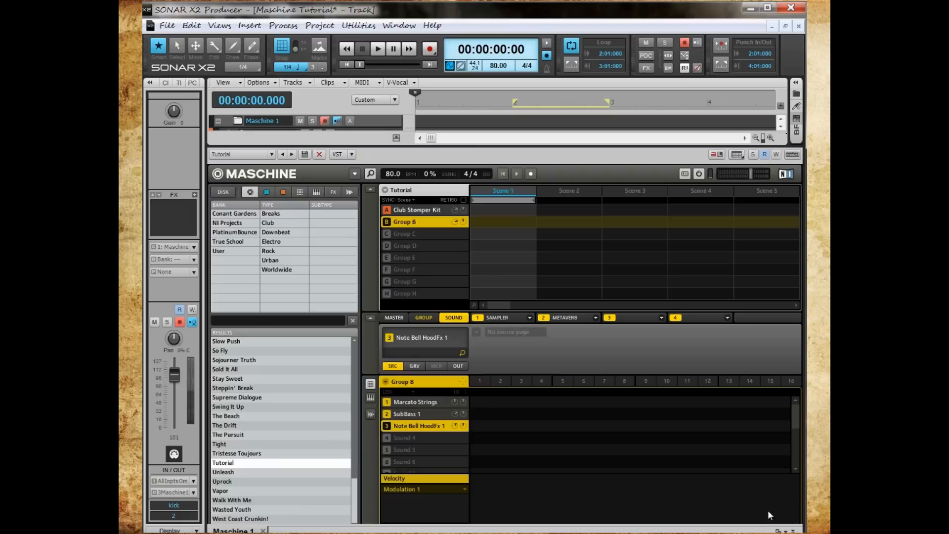
{"action": "left_click", "coordinate": [436, 211]}
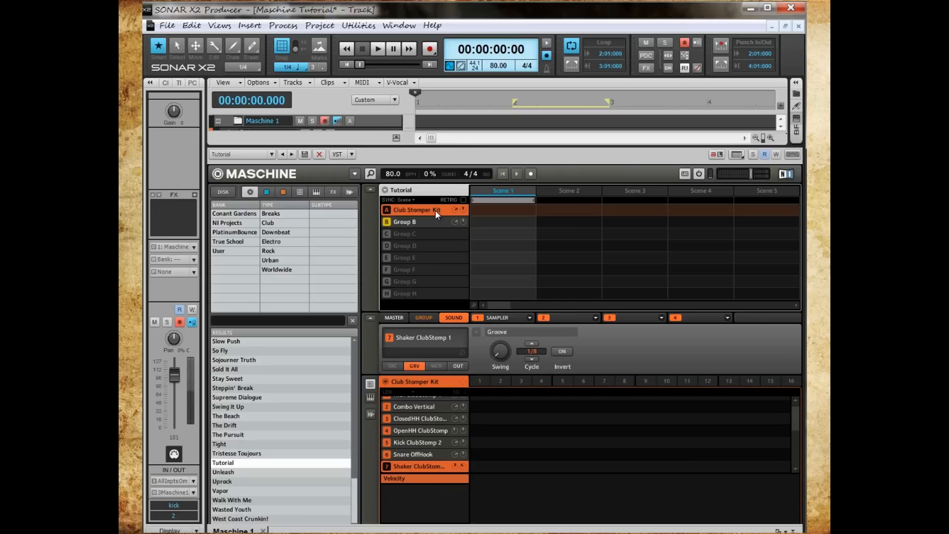
{"action": "key", "text": "d"}
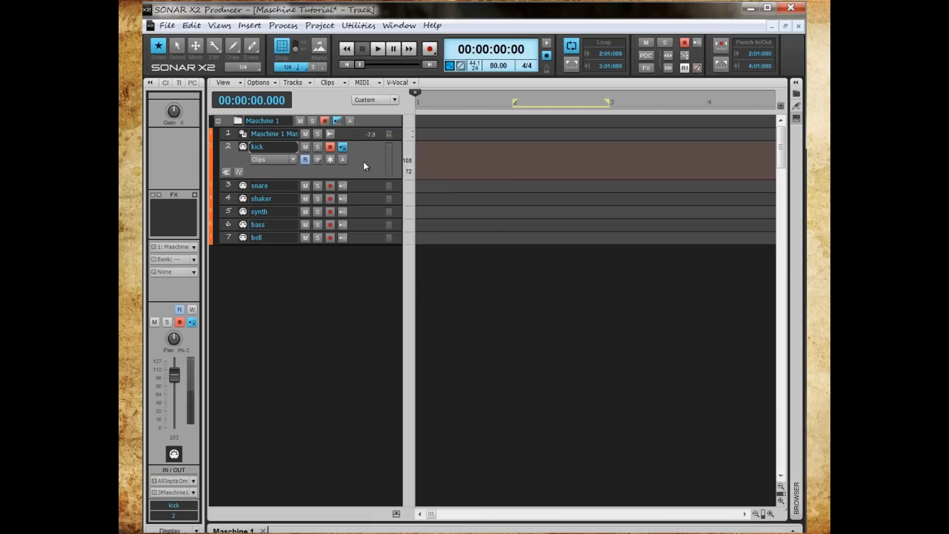
{"action": "key", "text": "space"}
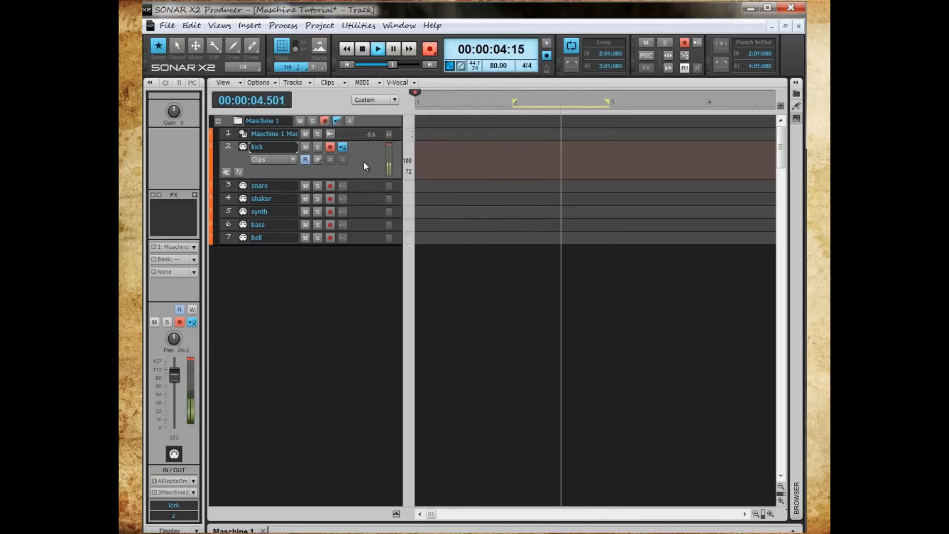
{"action": "key", "text": "space"}
- Arm the snare track and record a snare pattern in measure 2
{"action": "left_click", "coordinate": [330, 186]}
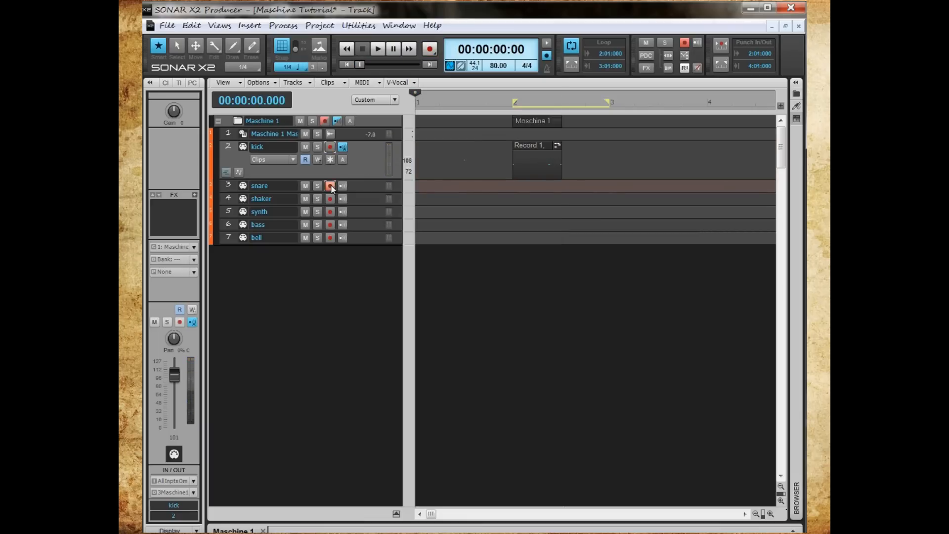
{"action": "key", "text": "space"}
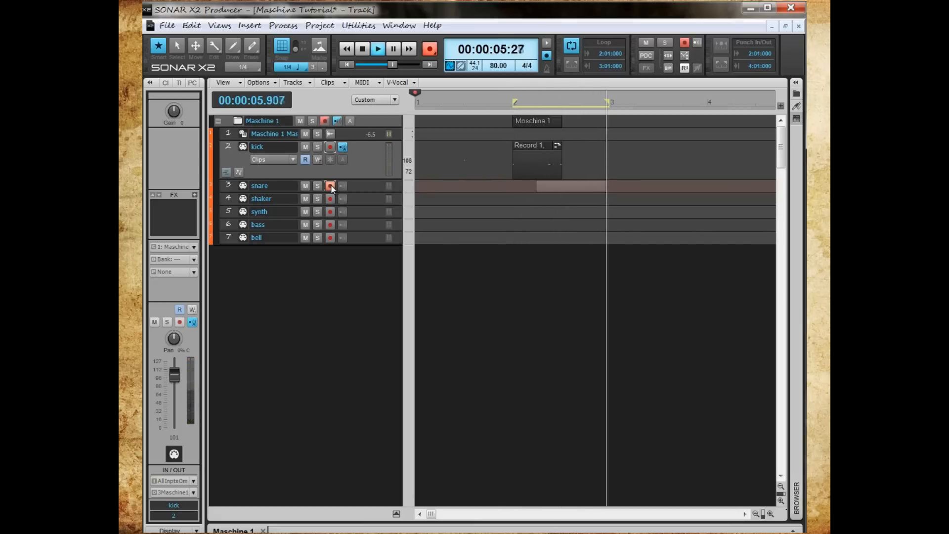
{"action": "key", "text": "space"}
- Disarm the snare track, arm the shaker track, and record a shaker pattern in the first half of measure 2
{"action": "left_click", "coordinate": [330, 187]}
{"action": "left_click", "coordinate": [330, 198]}
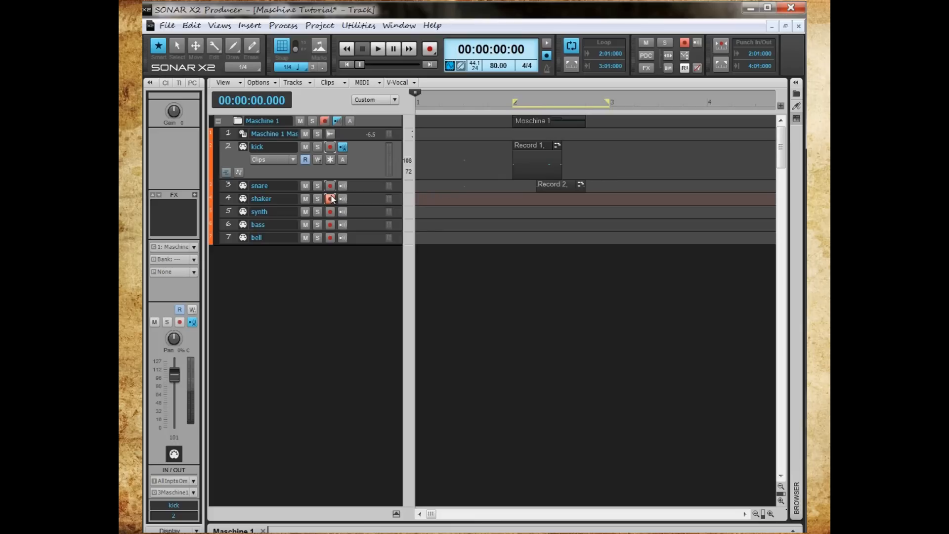
{"action": "key", "text": "r"}
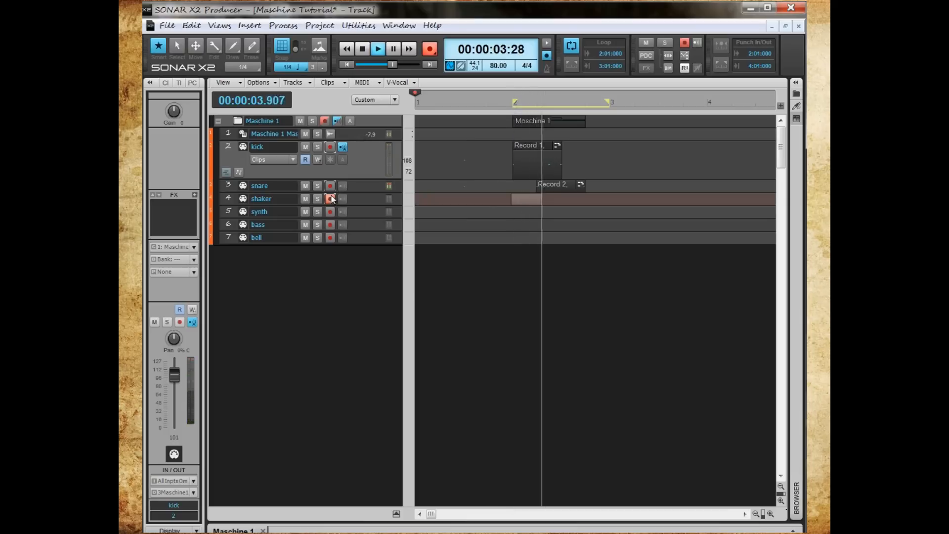
{"action": "key", "text": "space"}
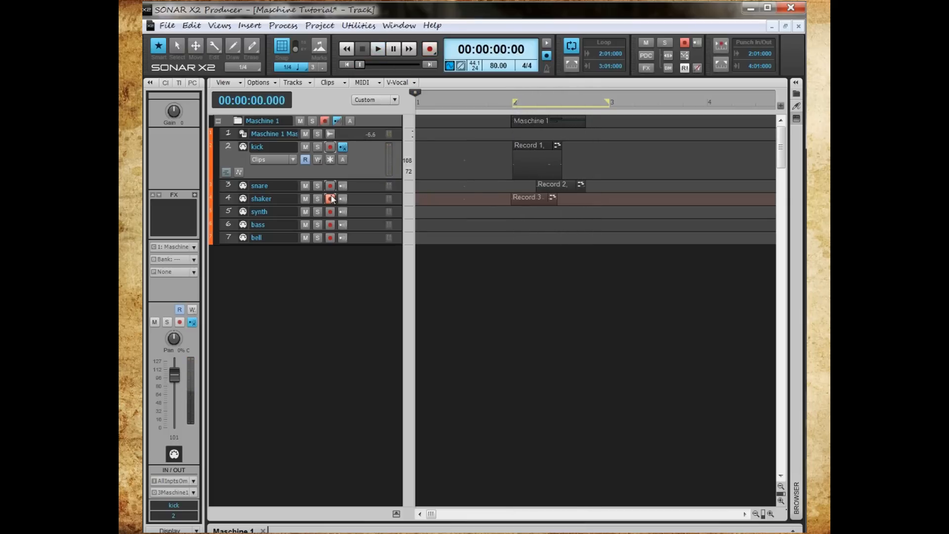
- Quantize the recorded shaker clip to 1/16 at 100 percent strength with the swing raised above 50 percent
{"action": "left_click", "coordinate": [520, 199]}
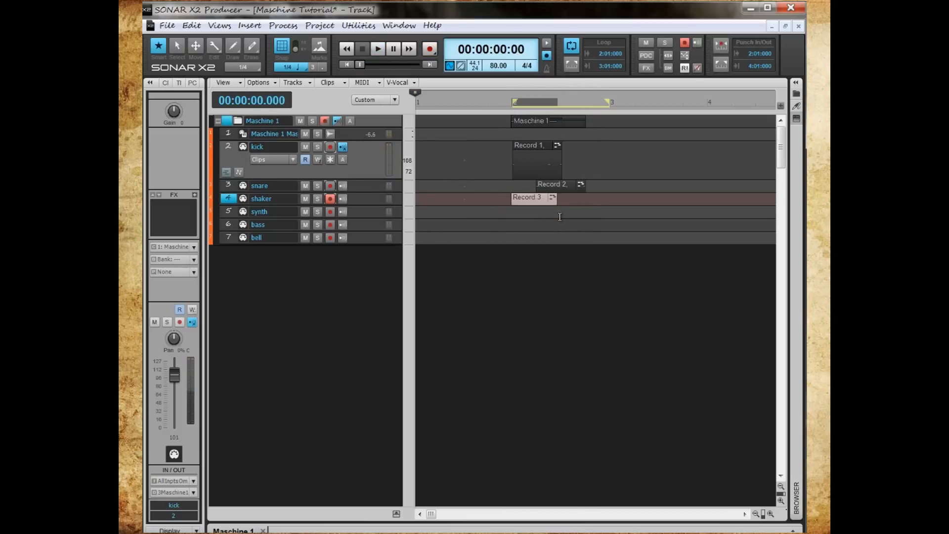
{"action": "key", "text": "q"}
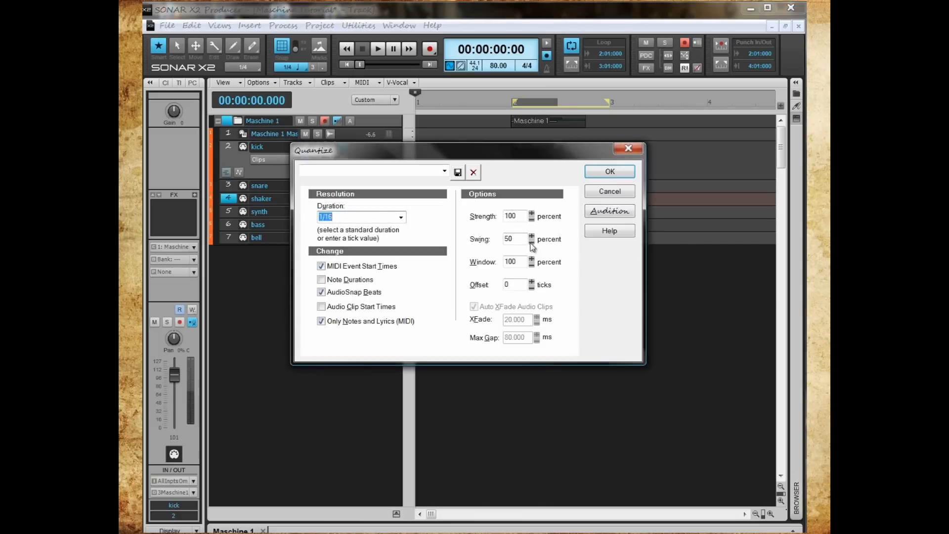
{"action": "left_click", "coordinate": [531, 237]}
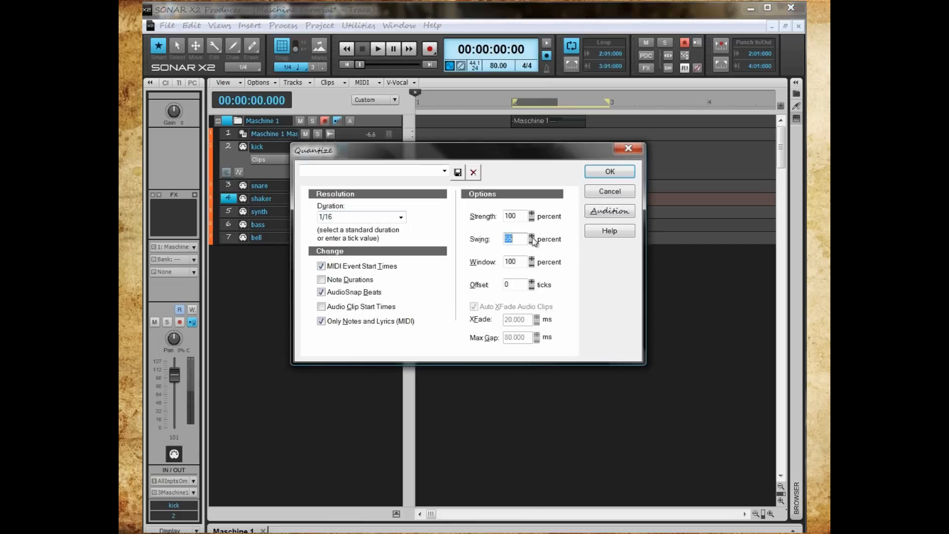
{"action": "left_click", "coordinate": [610, 172]}
- Play back the loop from the start of measure 2 to check the quantized shaker against the drums
{"action": "left_click", "coordinate": [507, 323]}
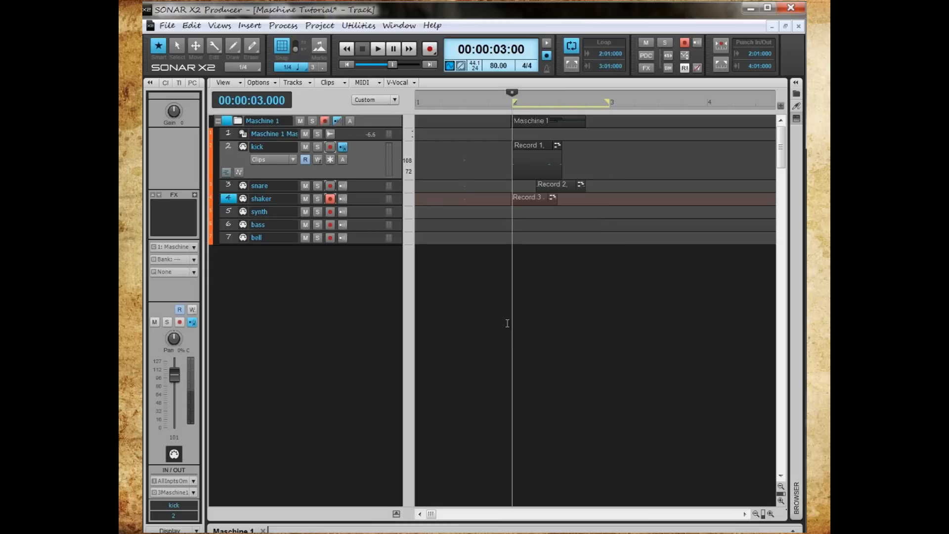
{"action": "key", "text": "space"}
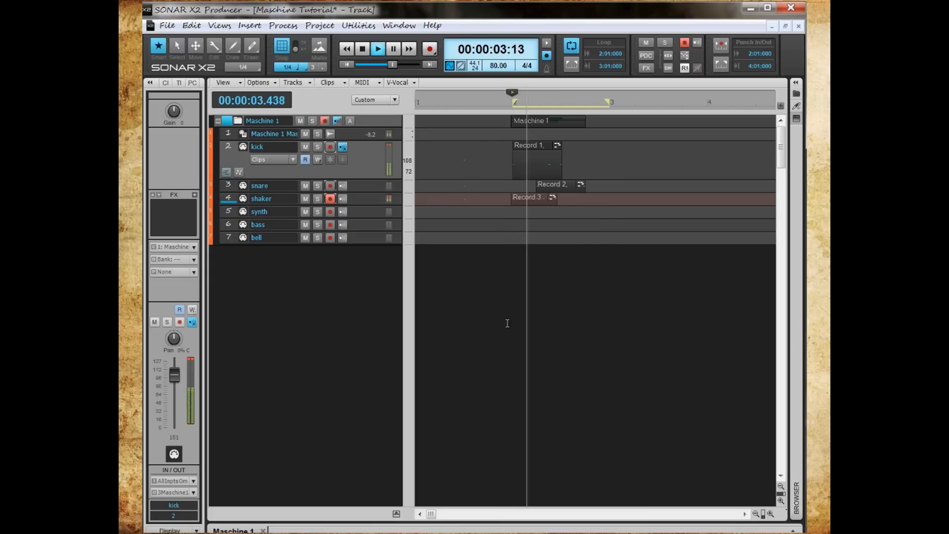
{"action": "key", "text": "space"}
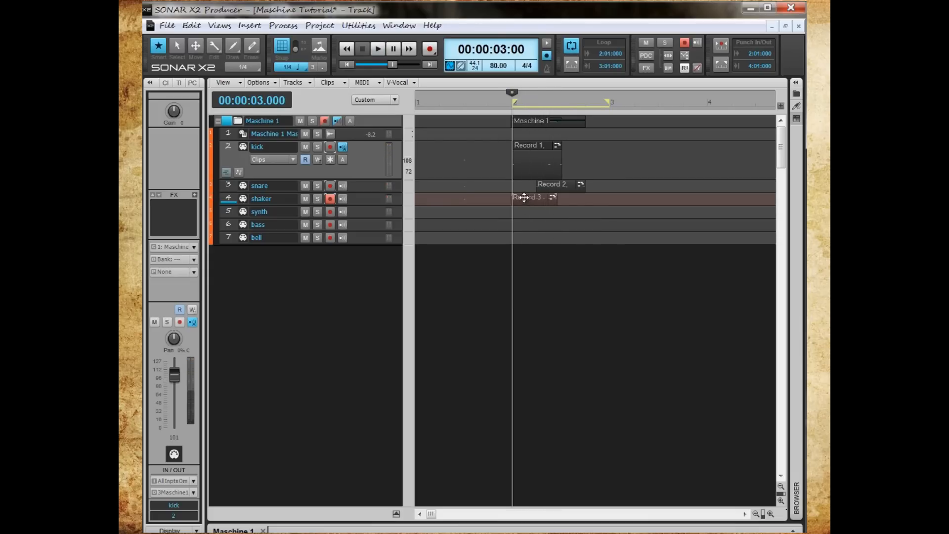
- Copy the shaker clip to the second half of measure 2 and bounce both shaker clips into one clip
{"action": "left_click_drag", "start_coordinate": [524, 197], "coordinate": [577, 203]}
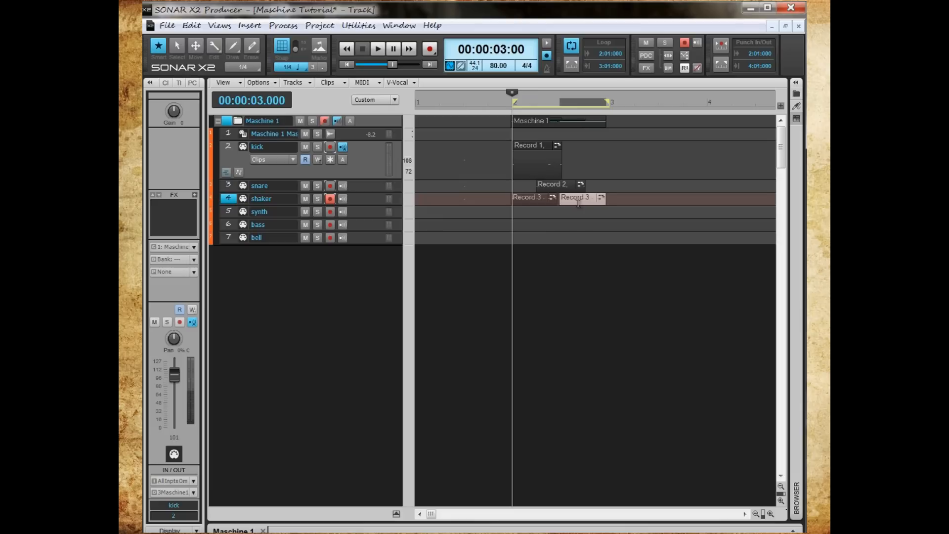
{"action": "left_click", "coordinate": [512, 198]}
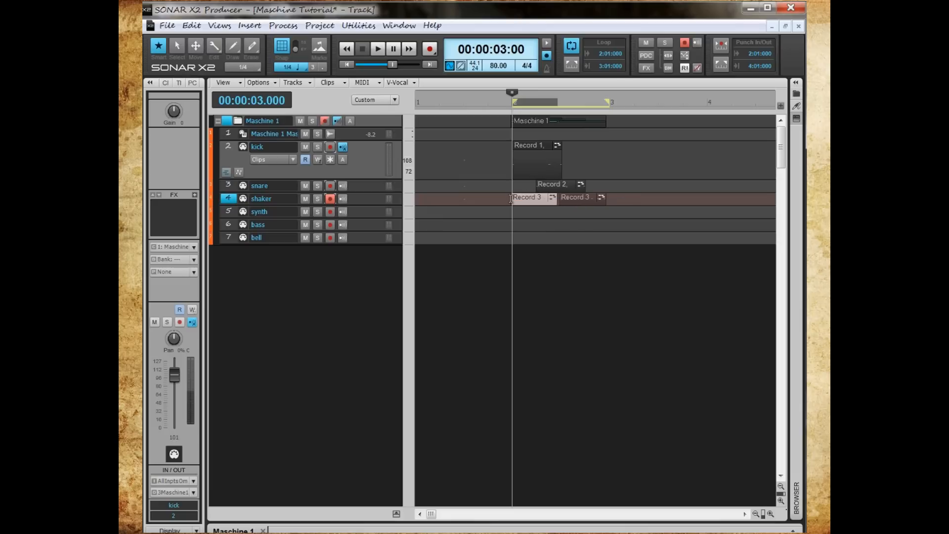
{"action": "left_click_drag", "start_coordinate": [625, 199], "coordinate": [516, 201]}
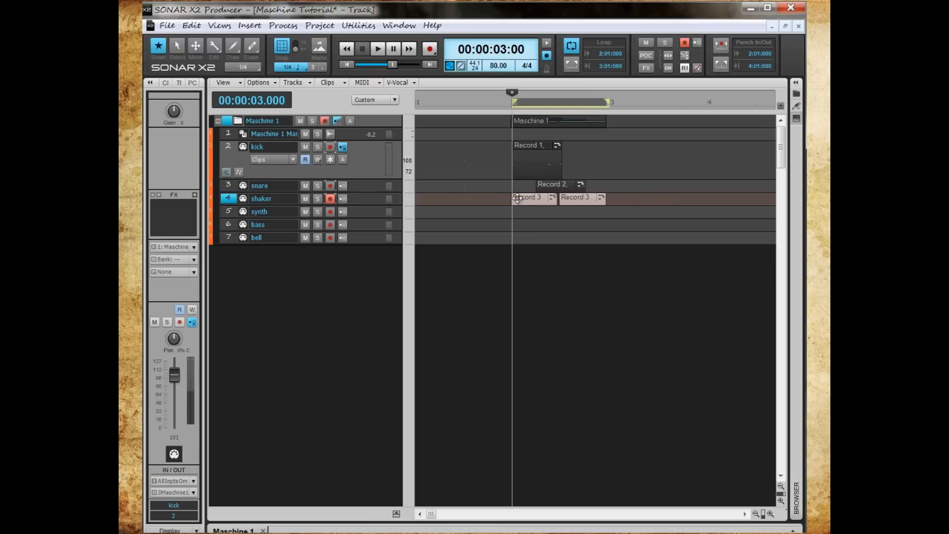
{"action": "right_click", "coordinate": [519, 199]}
{"action": "left_click", "coordinate": [568, 341]}
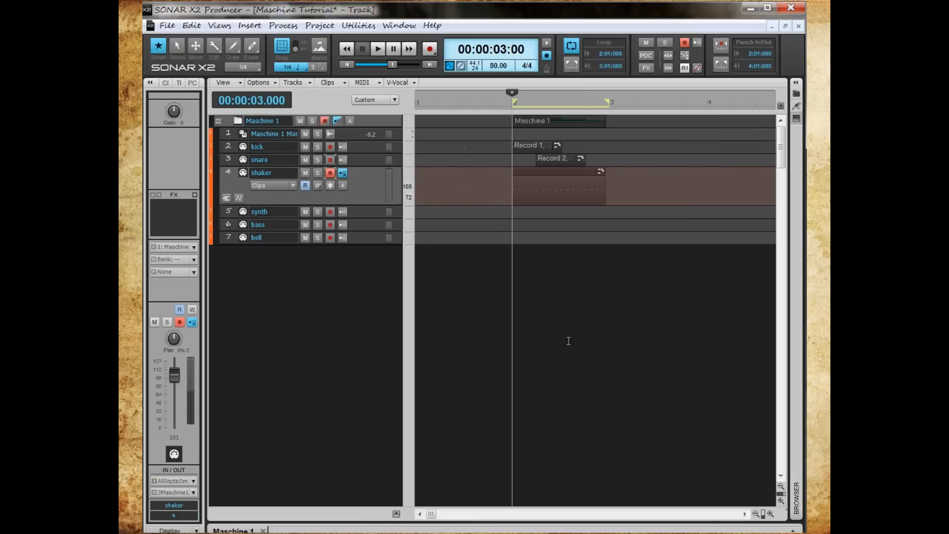
- Extend the loop to measure 4 and copy the kick, snare and shaker clips from measure 2 to measure 3
{"action": "left_click_drag", "start_coordinate": [652, 144], "coordinate": [517, 206]}
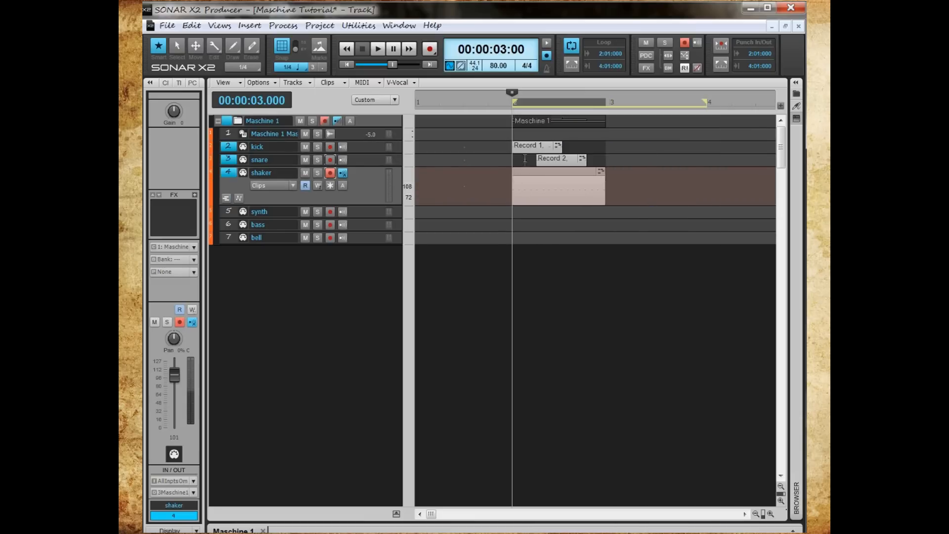
{"action": "left_click_drag", "start_coordinate": [520, 147], "coordinate": [624, 153]}
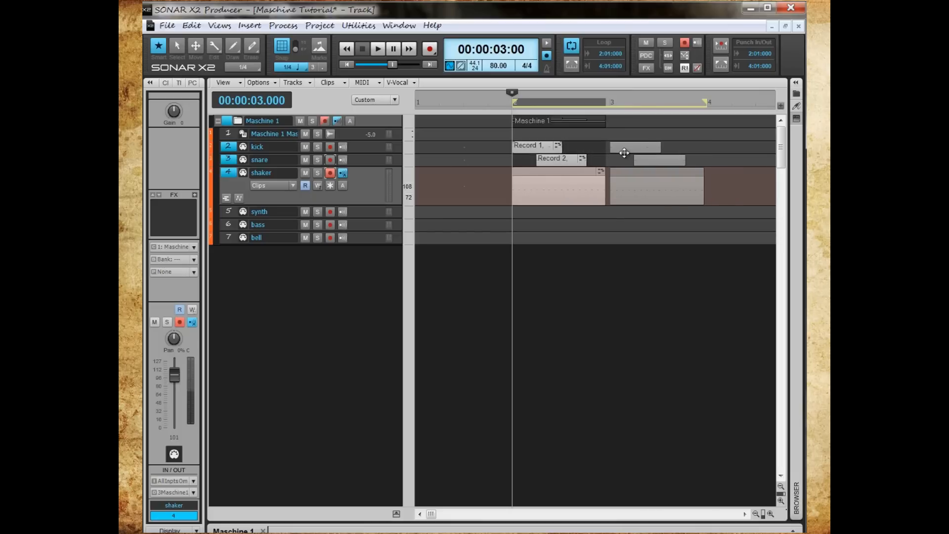
{"action": "left_click_drag", "start_coordinate": [624, 152], "coordinate": [625, 153]}
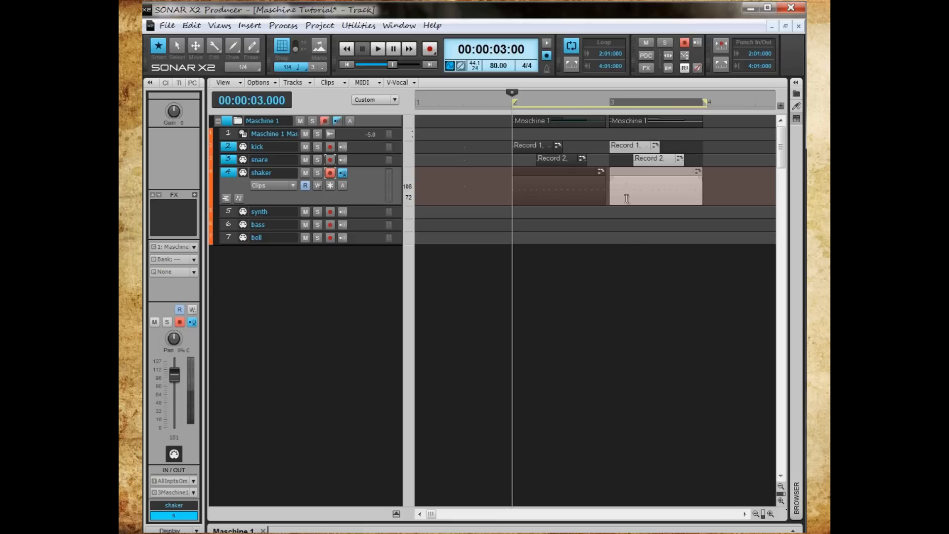
{"action": "left_click", "coordinate": [602, 265]}
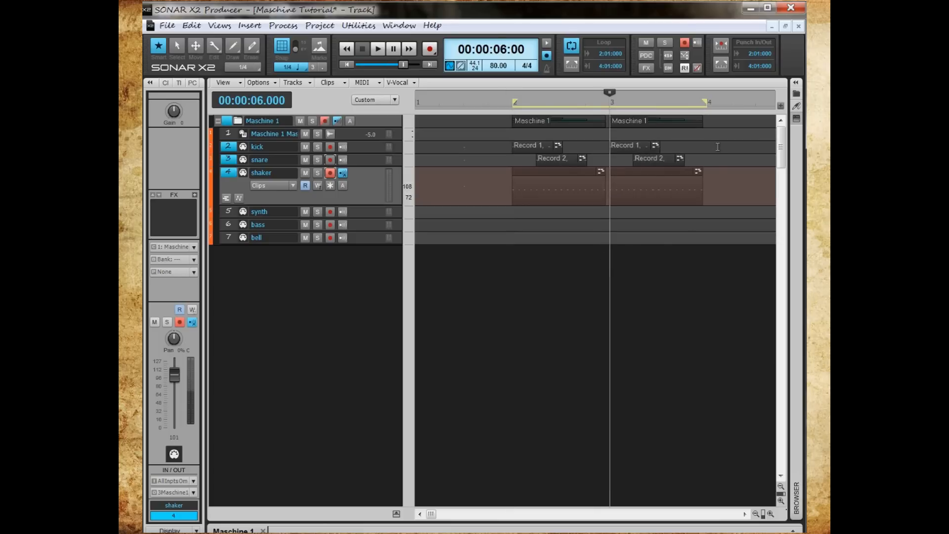
{"action": "left_click", "coordinate": [503, 280]}
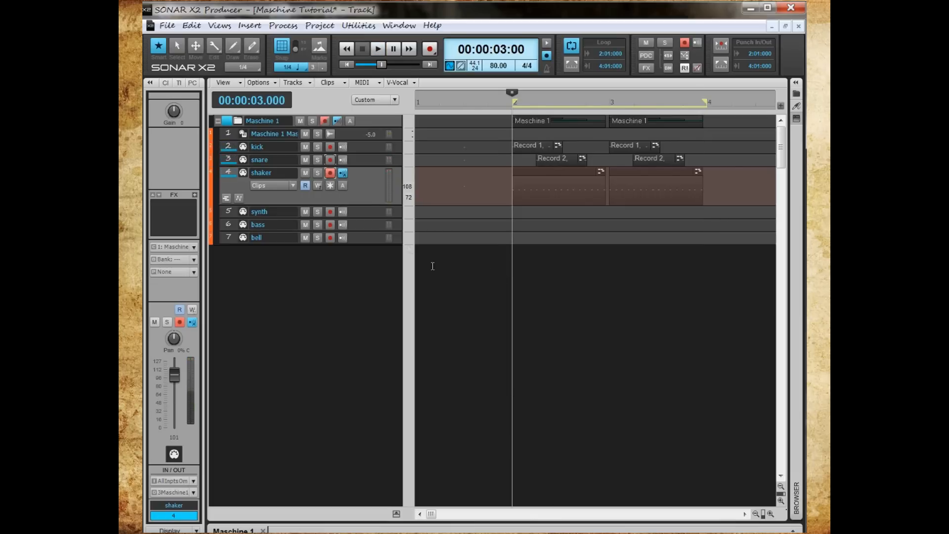
- Disarm the shaker track, arm the synth track, and record a synth part from the project start across measures 2 and 3
{"action": "left_click", "coordinate": [330, 173]}
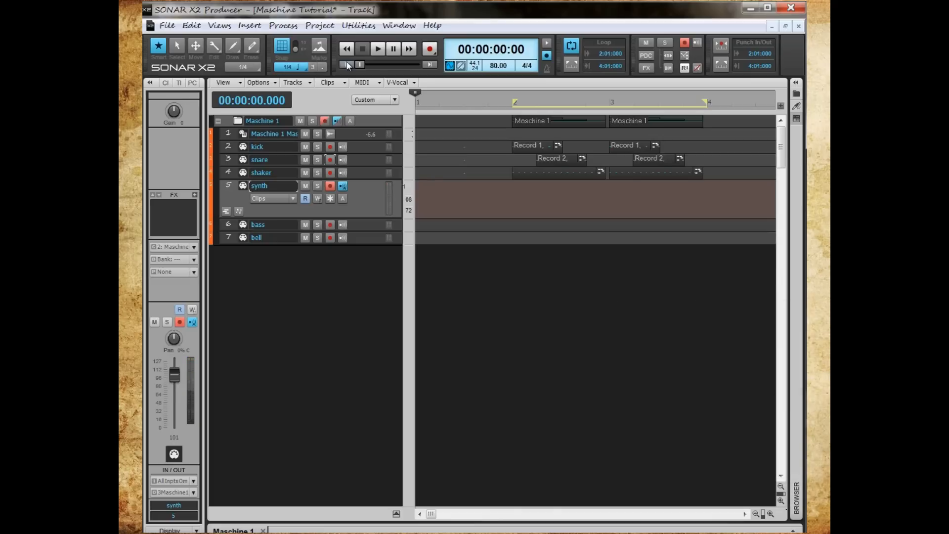
{"action": "key", "text": "space"}
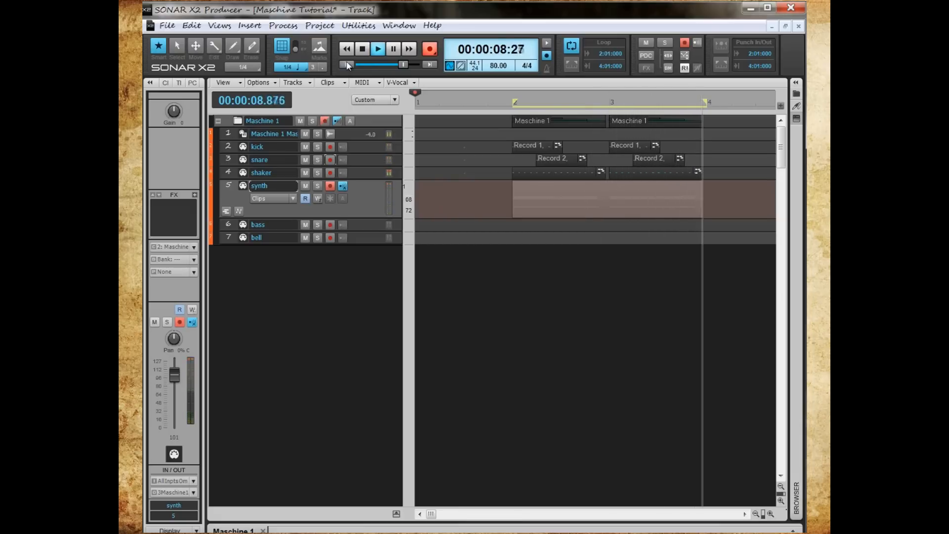
{"action": "key", "text": "space"}
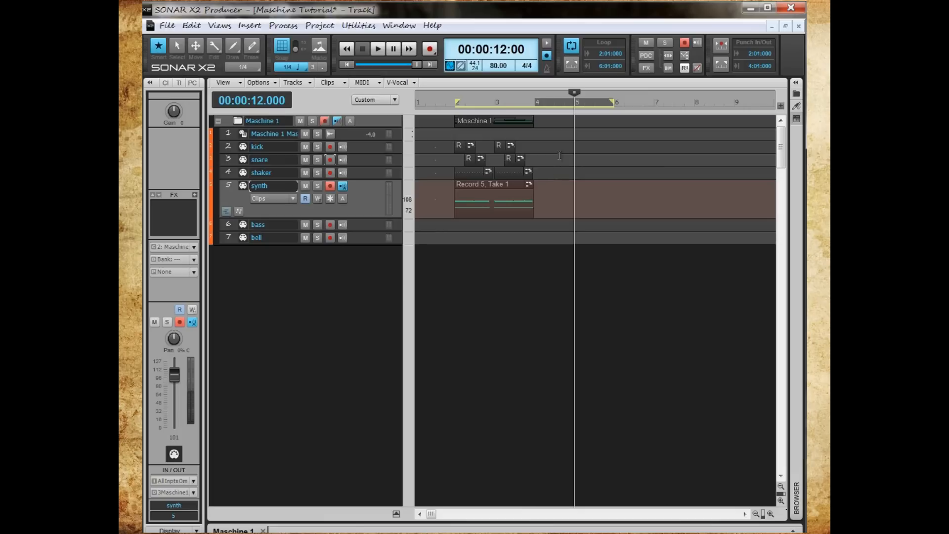
- Extend the loop to measure 6 and copy the kick, snare and shaker clips from measures 2 and 3 to measures 4 and 5
{"action": "mouse_move", "coordinate": [558, 145]}
{"action": "left_mouse_down"}
{"action": "mouse_move", "coordinate": [517, 173]}
{"action": "mouse_move", "coordinate": [450, 181]}
{"action": "mouse_move", "coordinate": [451, 170]}
{"action": "mouse_move", "coordinate": [541, 148]}
{"action": "left_mouse_up"}
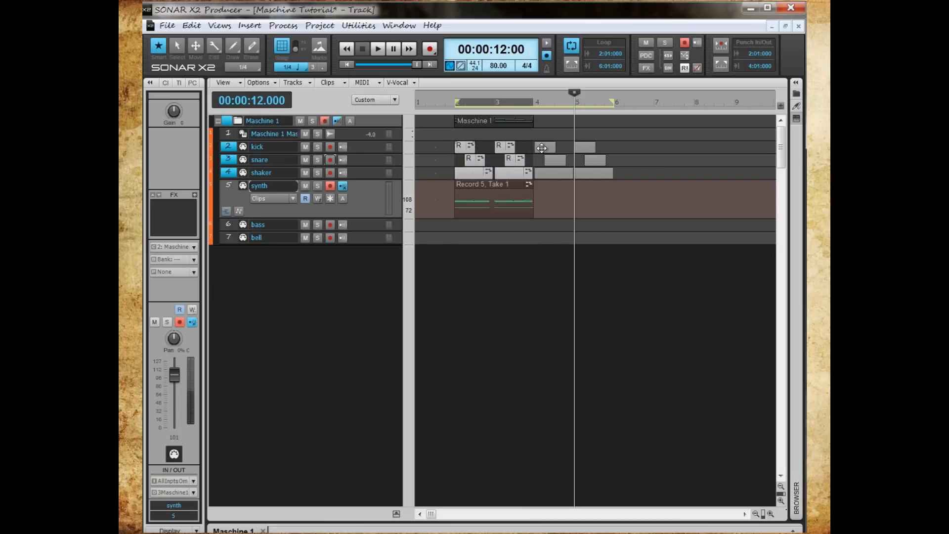
{"action": "left_click_drag", "start_coordinate": [542, 147], "coordinate": [541, 147]}
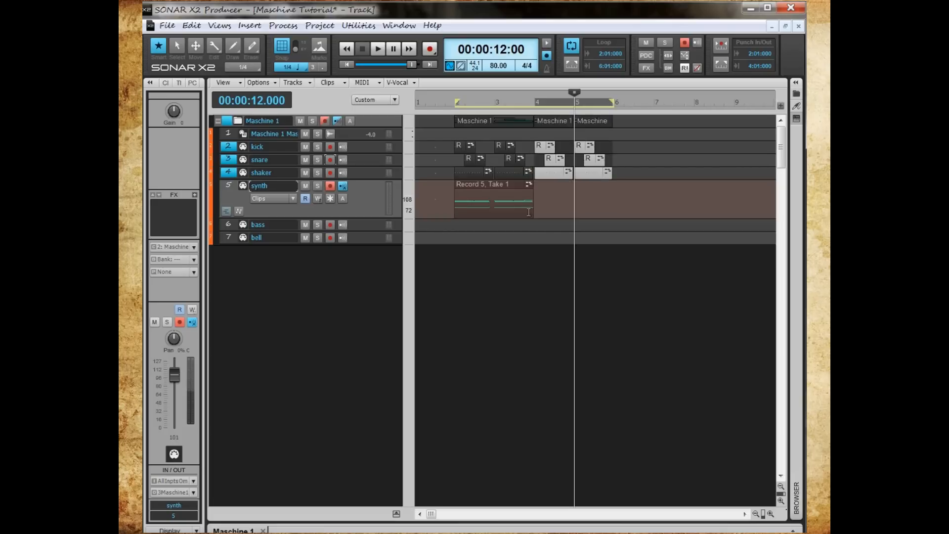
{"action": "left_click", "coordinate": [443, 273]}
- Start from measure 2 and record a second synth part across measures 4 and 5
{"action": "left_click", "coordinate": [450, 267]}
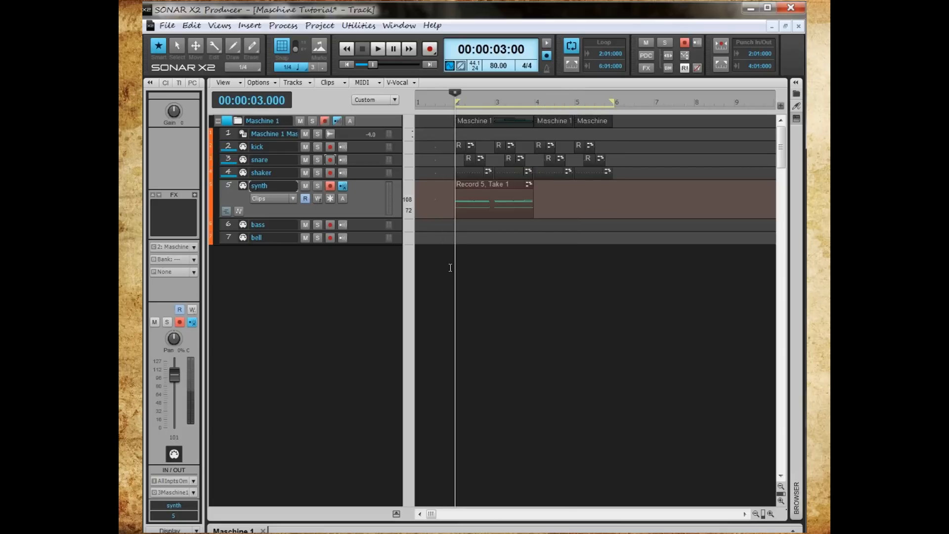
{"action": "key", "text": "space"}
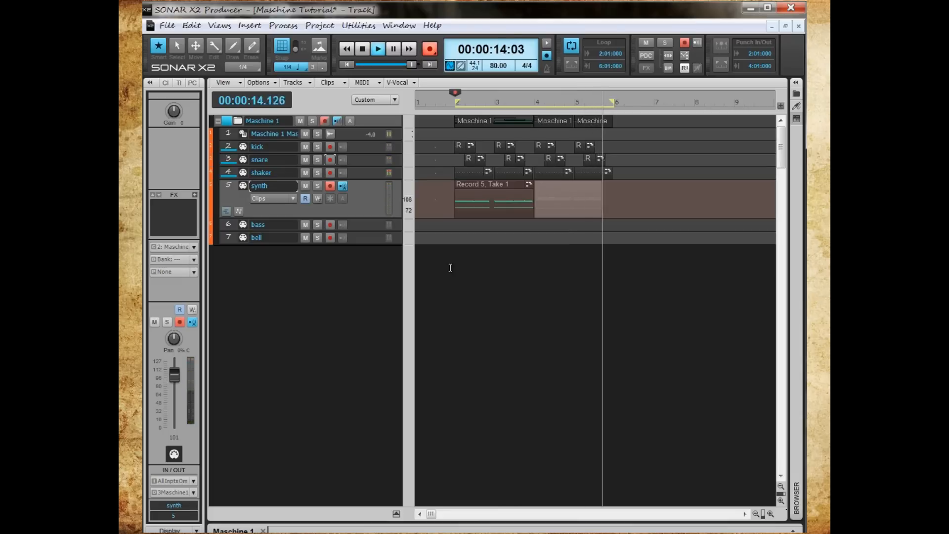
{"action": "key", "text": "space"}
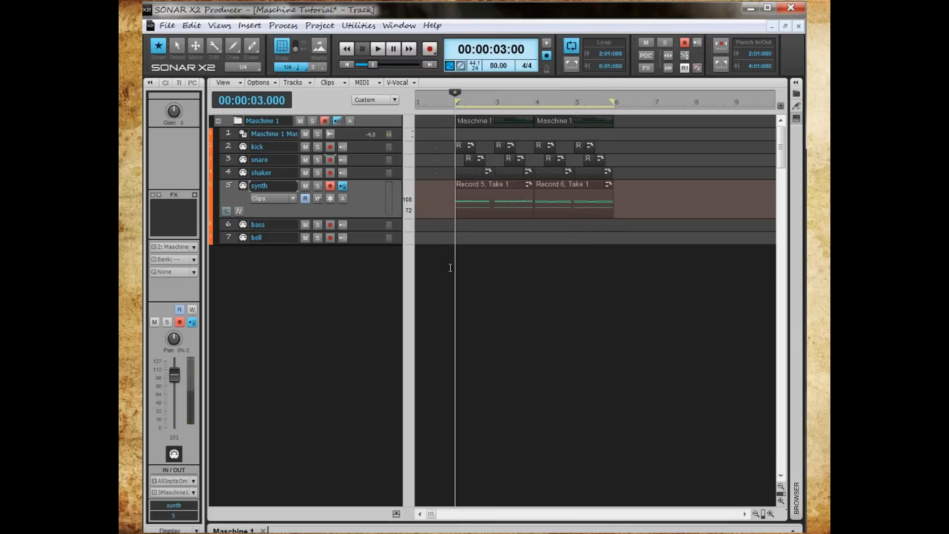
- Disarm the synth track, arm the bass track, and record a bass part from the project start across measures 2 to 5
{"action": "left_click", "coordinate": [330, 224]}
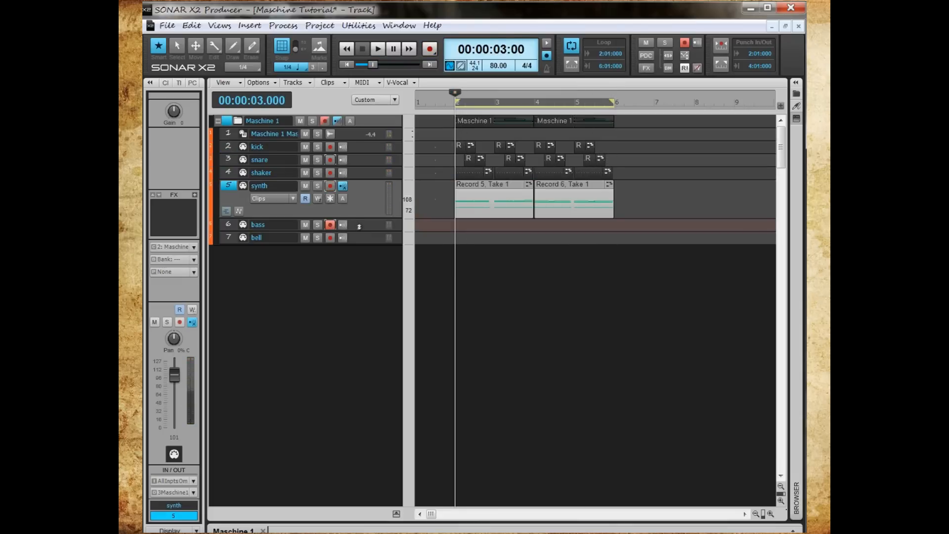
{"action": "left_click", "coordinate": [360, 226]}
{"action": "left_click", "coordinate": [347, 64]}
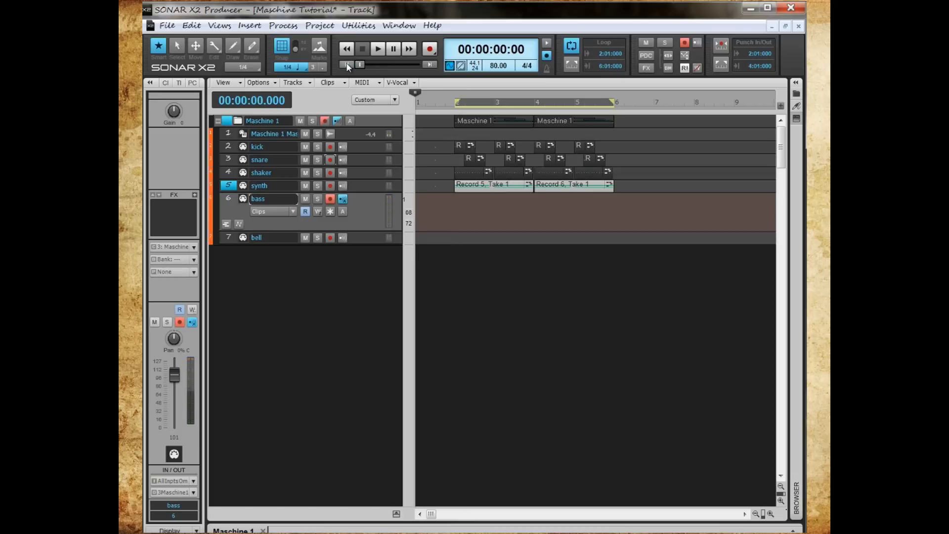
{"action": "key", "text": "space"}
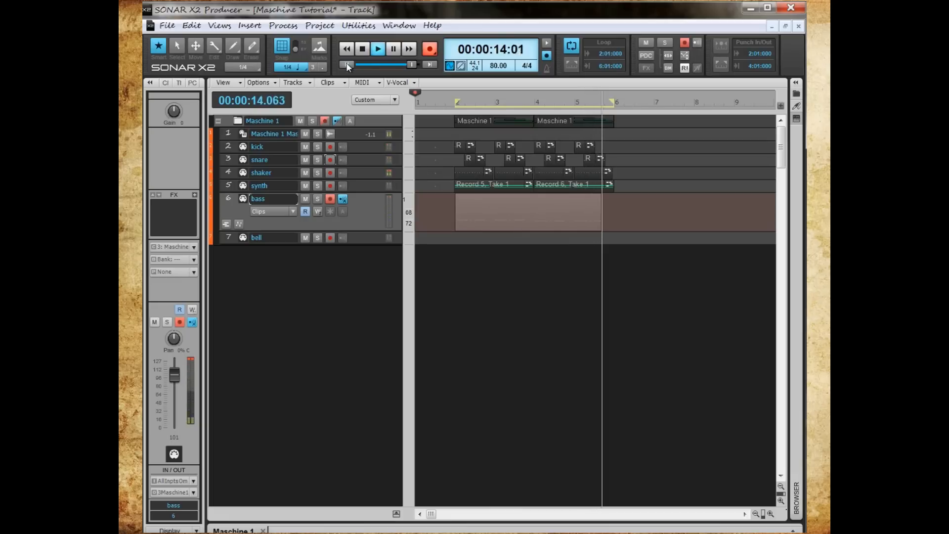
{"action": "key", "text": "space"}
{"action": "left_click", "coordinate": [346, 64]}
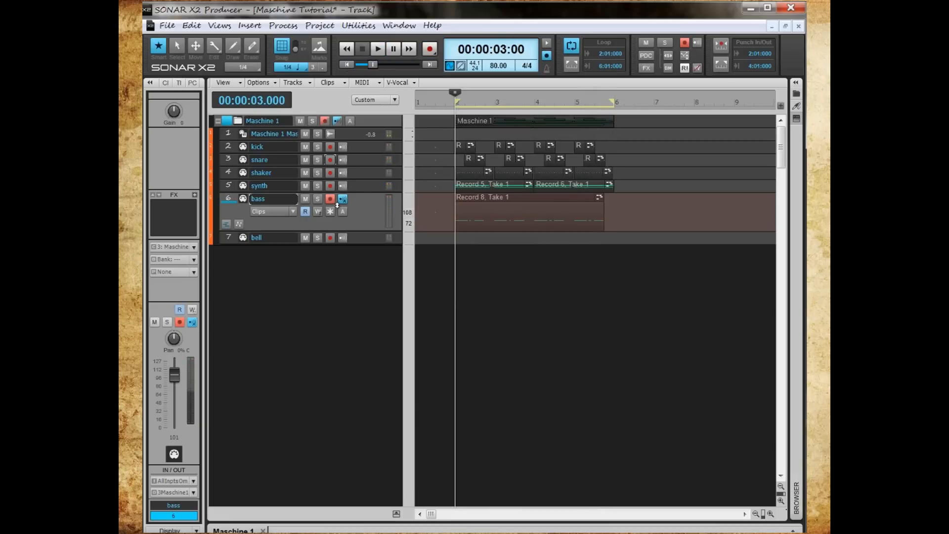
- Disarm the bass track, arm the bell track, and record a bell part from the project start across measures 2 to 5
{"action": "left_click", "coordinate": [331, 199]}
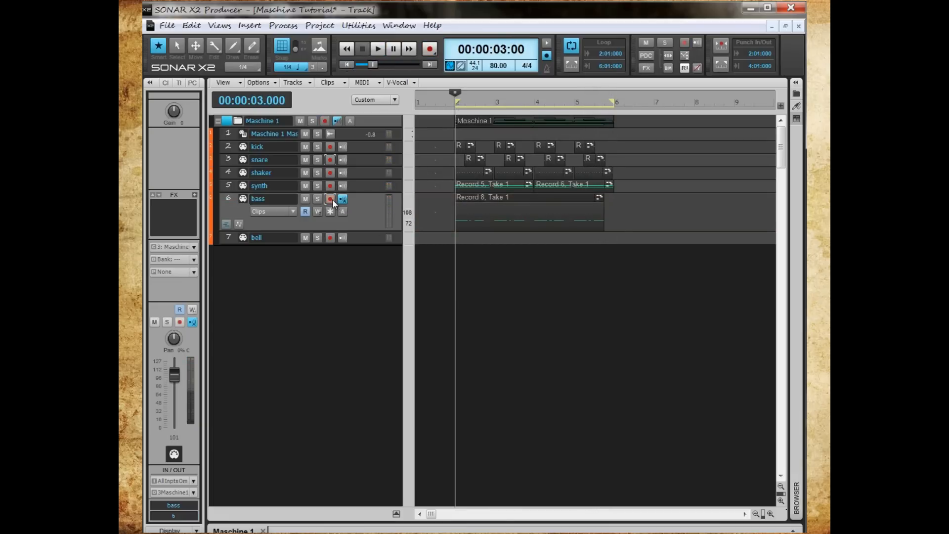
{"action": "left_click", "coordinate": [351, 65]}
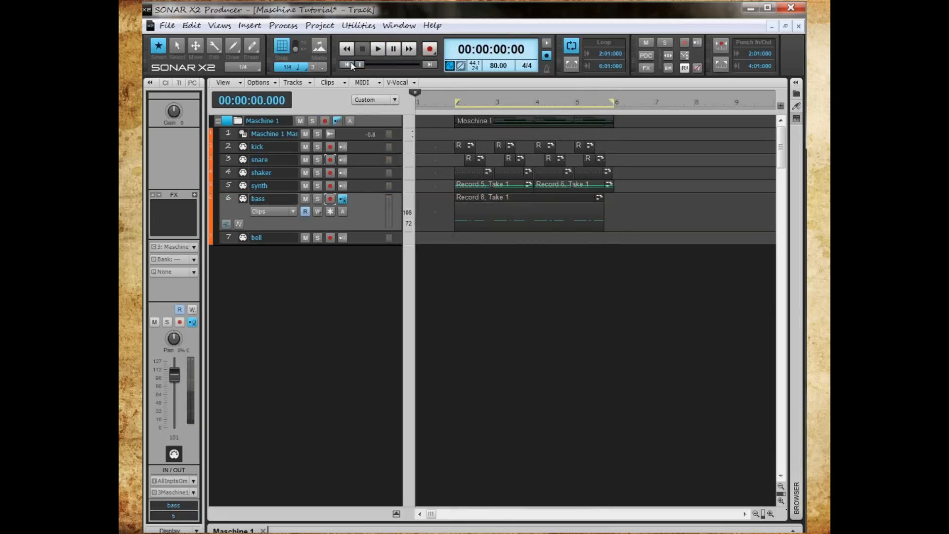
{"action": "left_click", "coordinate": [330, 238]}
{"action": "key", "text": "r"}
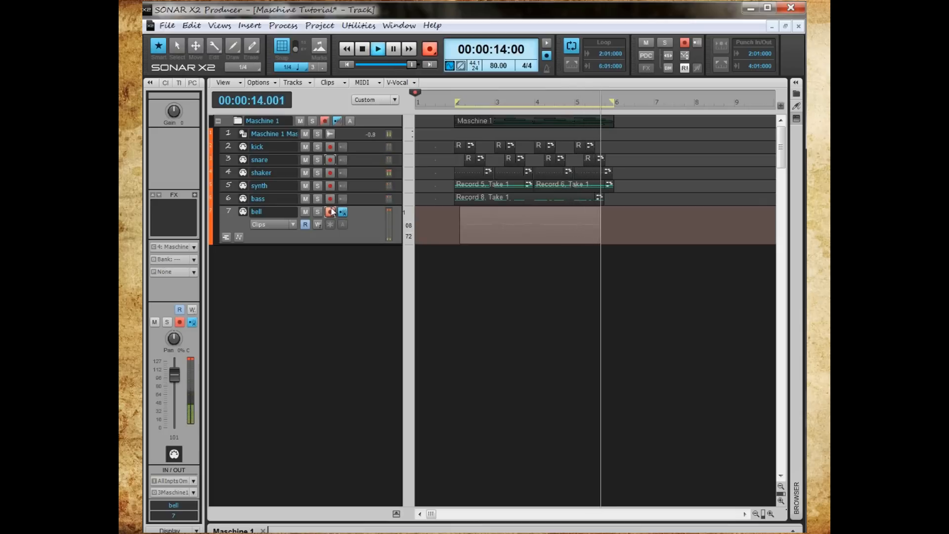
{"action": "key", "text": "space"}
{"action": "key", "text": "space"}
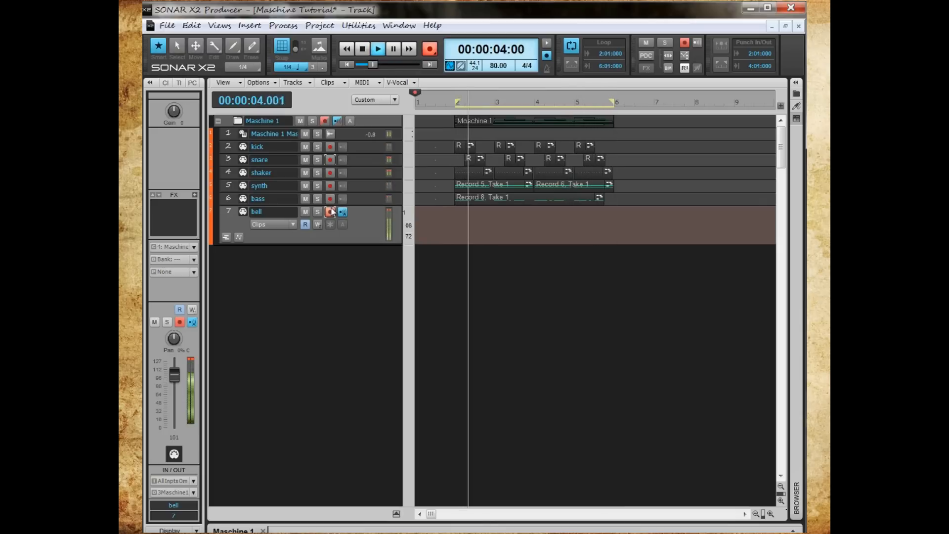
{"action": "key", "text": "space"}
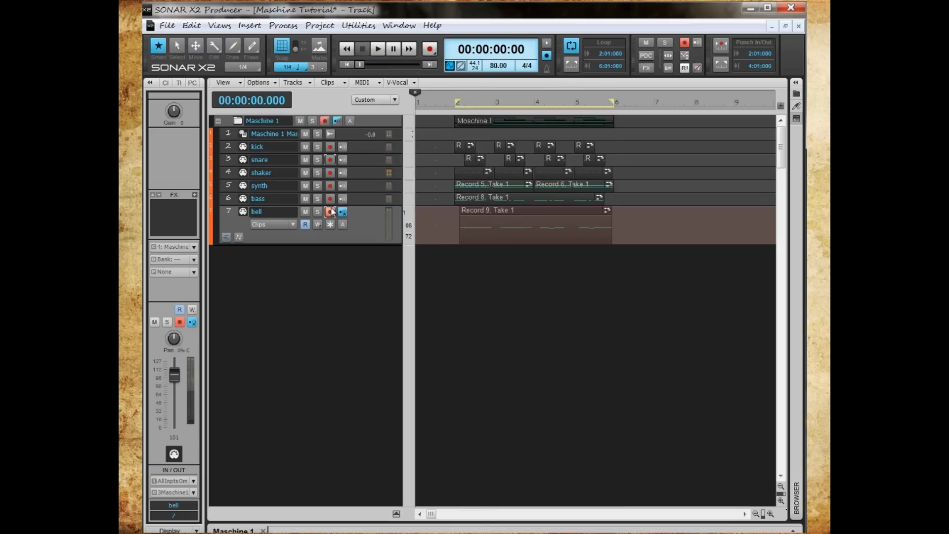
- Play back the complete beat with all recorded parts from measure 2, stopping near the end of the loop
{"action": "left_click", "coordinate": [442, 298]}
{"action": "left_click", "coordinate": [450, 296]}
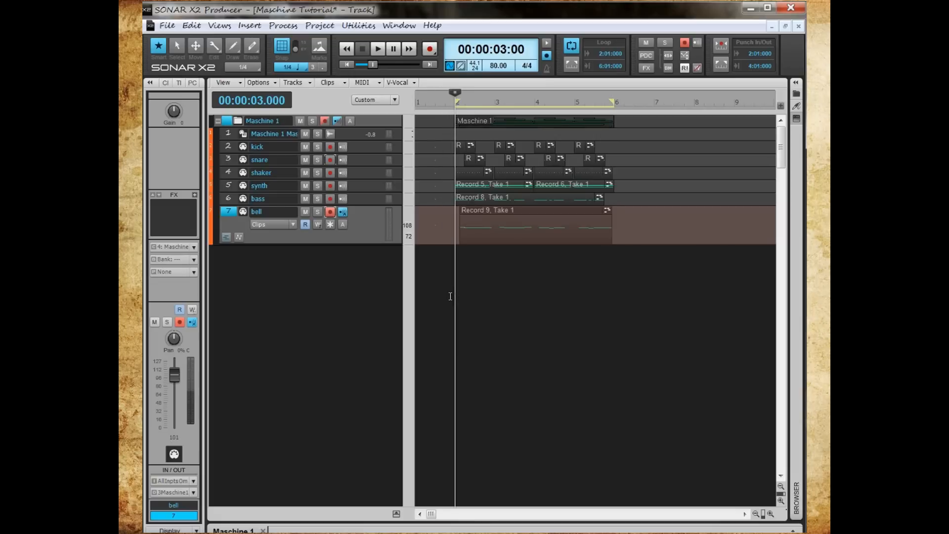
{"action": "key", "text": "space"}
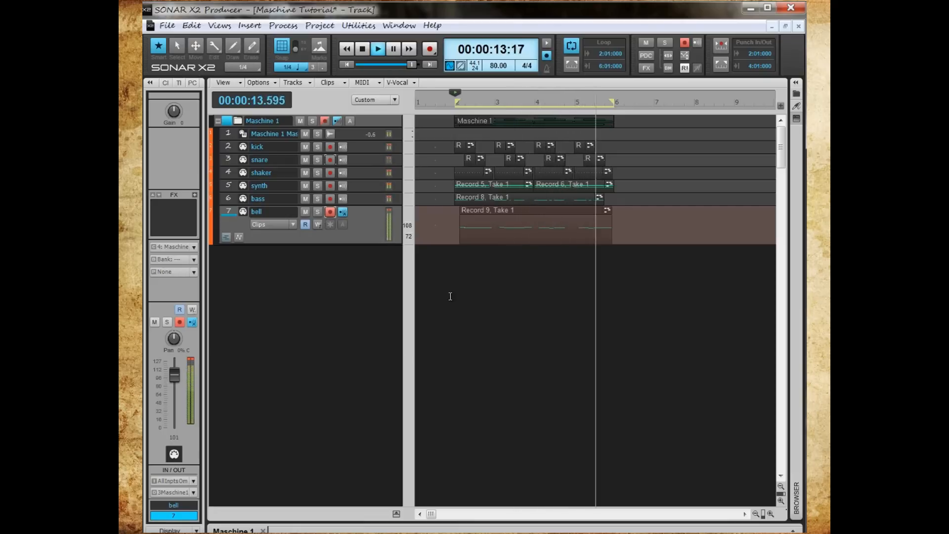
{"action": "key", "text": "space"}
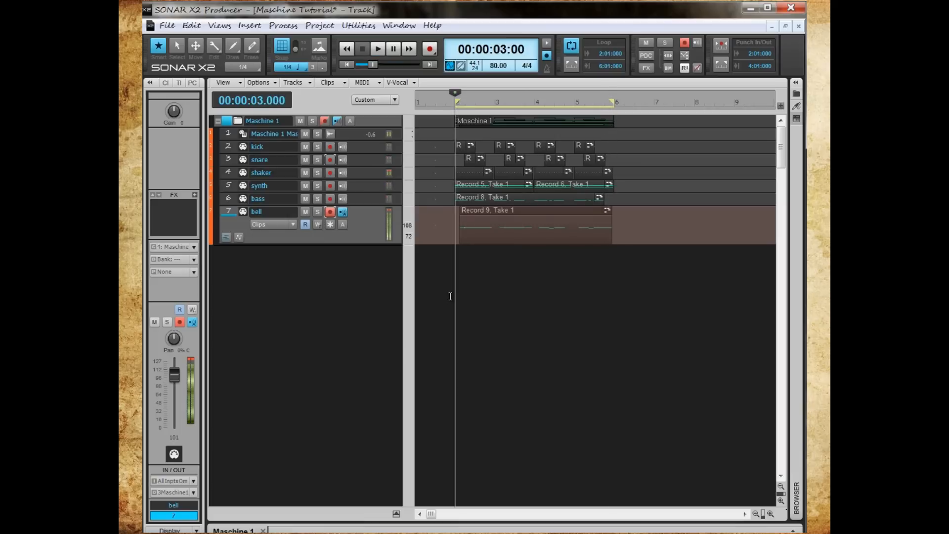